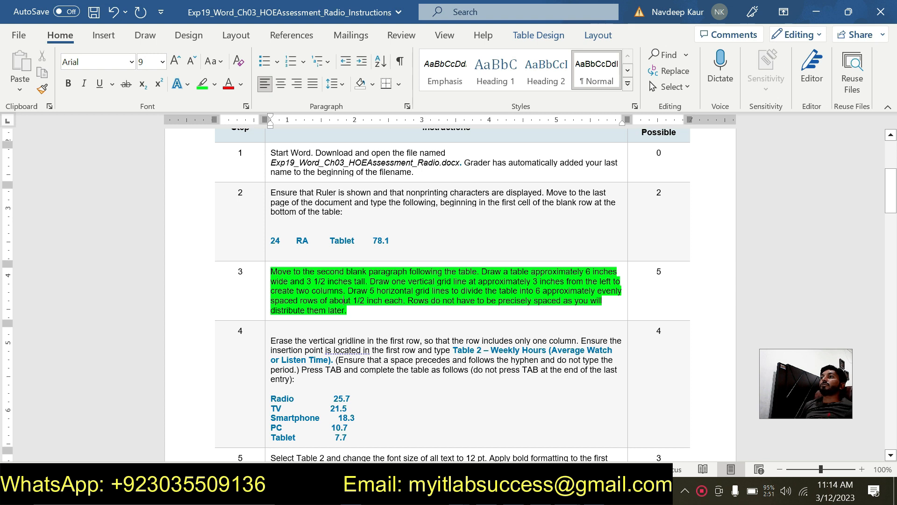
Step: Switch to the Radio assessment document and draw a table about 4.6 inches wide and 1.58 inches tall below the existing table
click(567, 491)
click(482, 437)
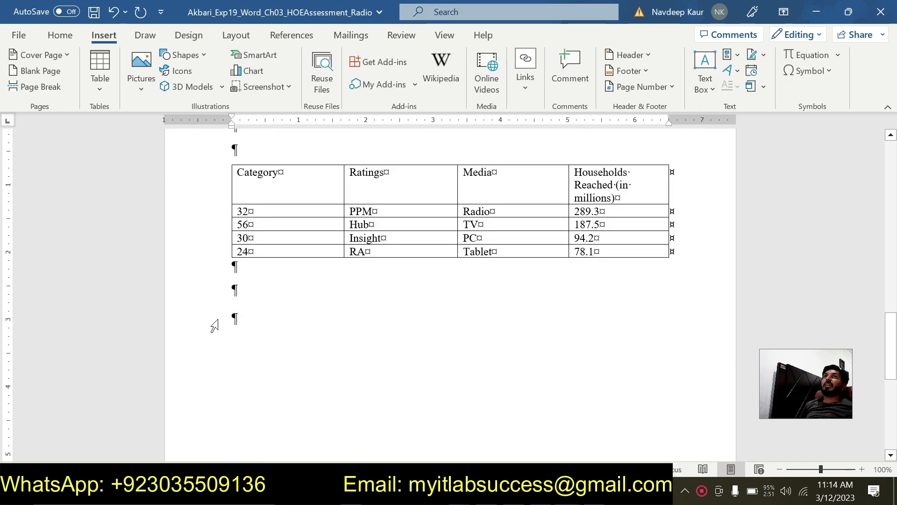
click(229, 316)
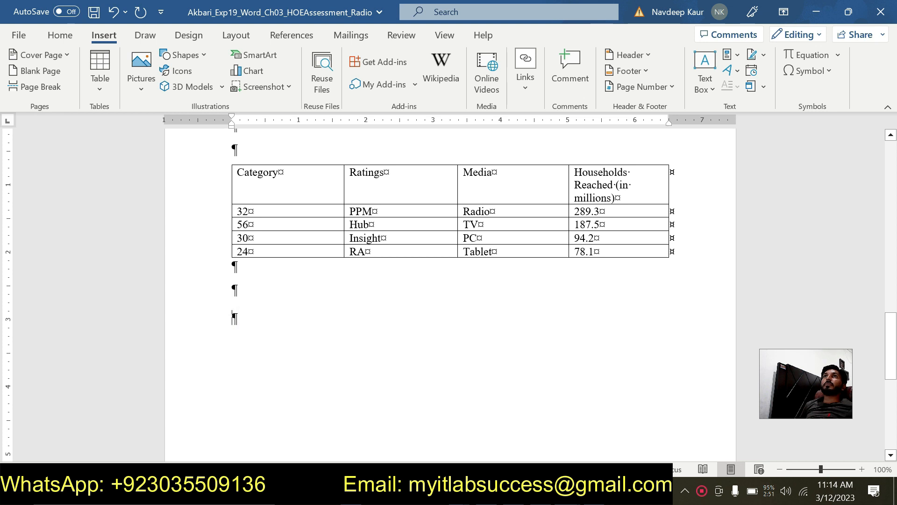
double_click(105, 35)
click(106, 35)
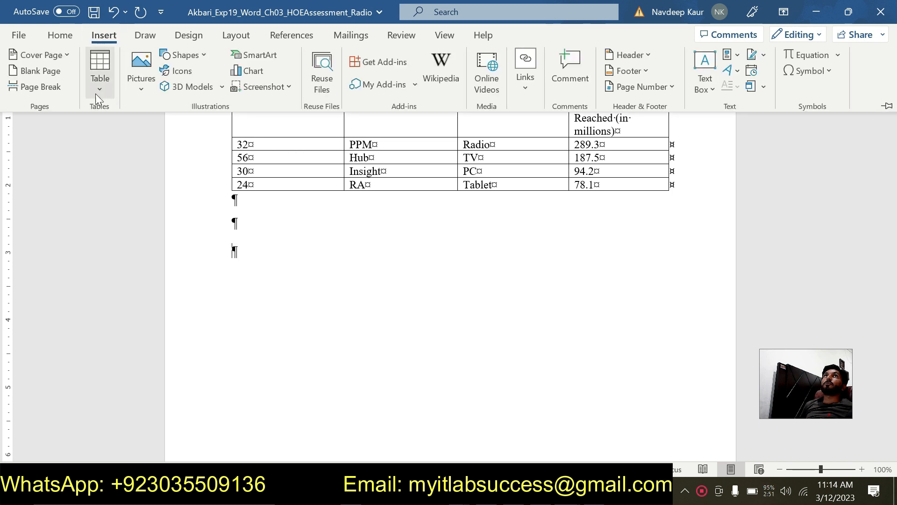
click(96, 93)
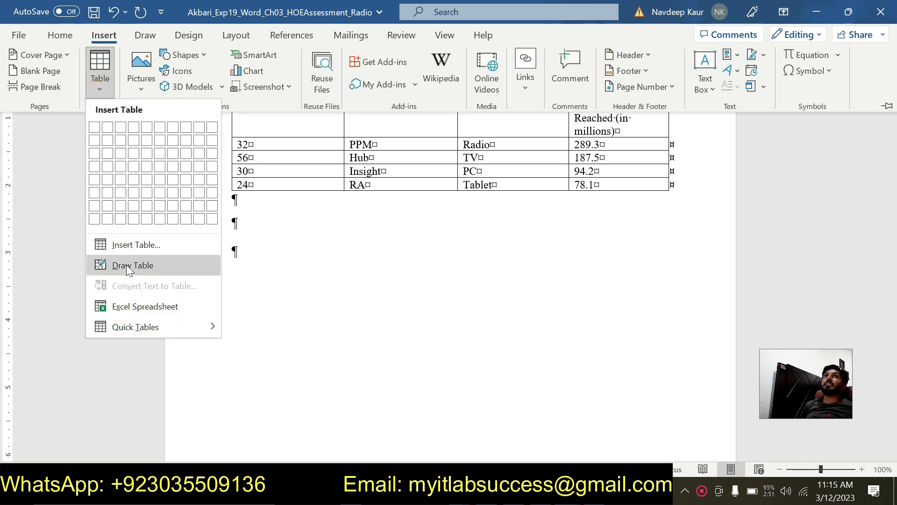
click(132, 262)
mouse_move(216, 241)
mouse_down()
mouse_move(224, 262)
mouse_move(507, 324)
mouse_move(527, 345)
mouse_up()
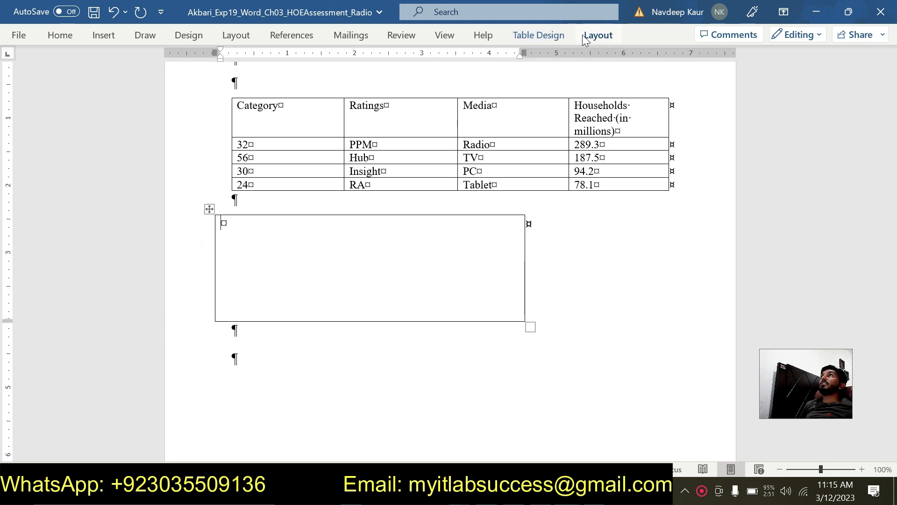
Step: Set the drawn table's width to 6 inches and its height to 3.5 inches
click(585, 38)
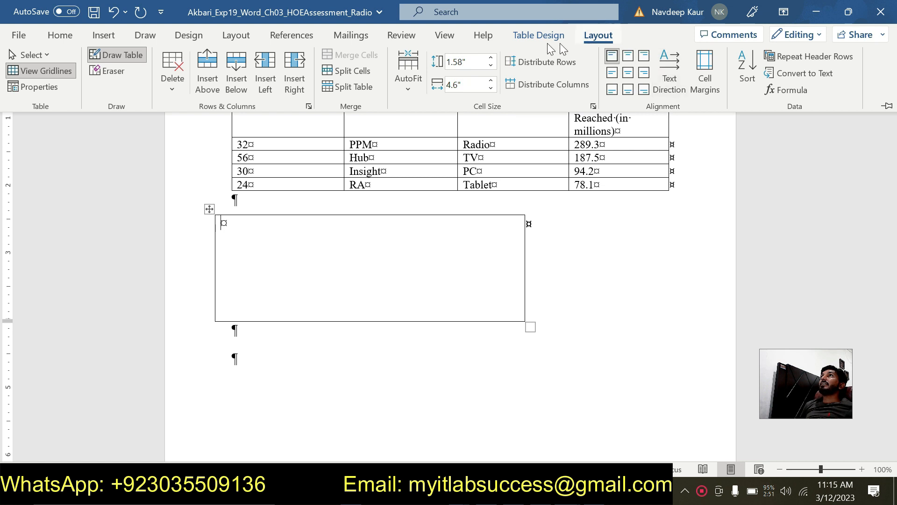
click(525, 36)
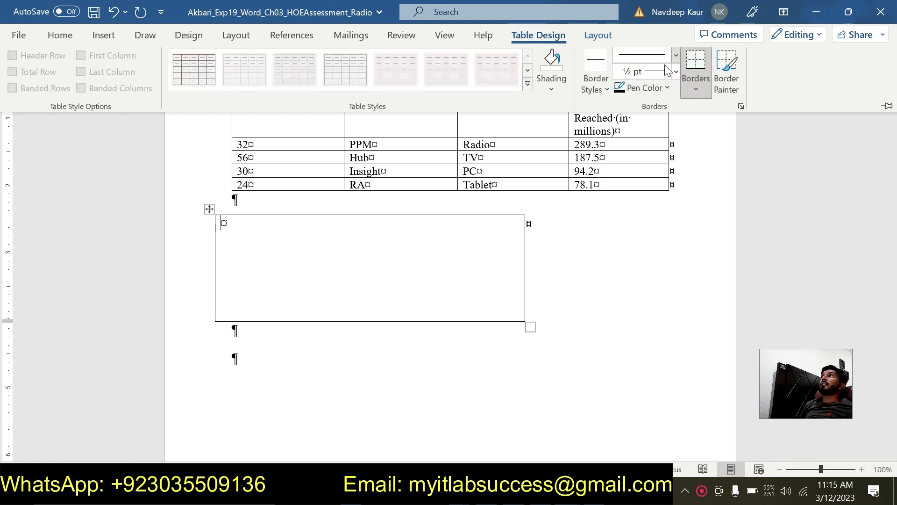
click(590, 38)
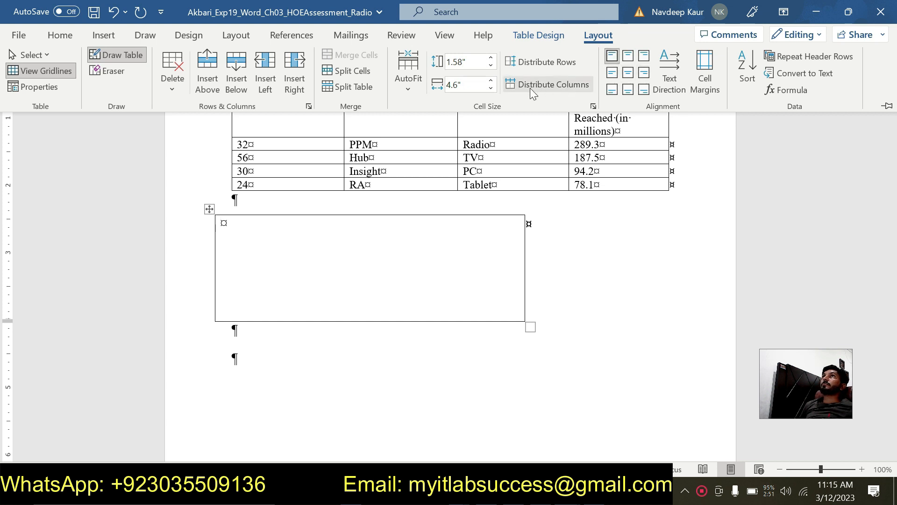
click(535, 40)
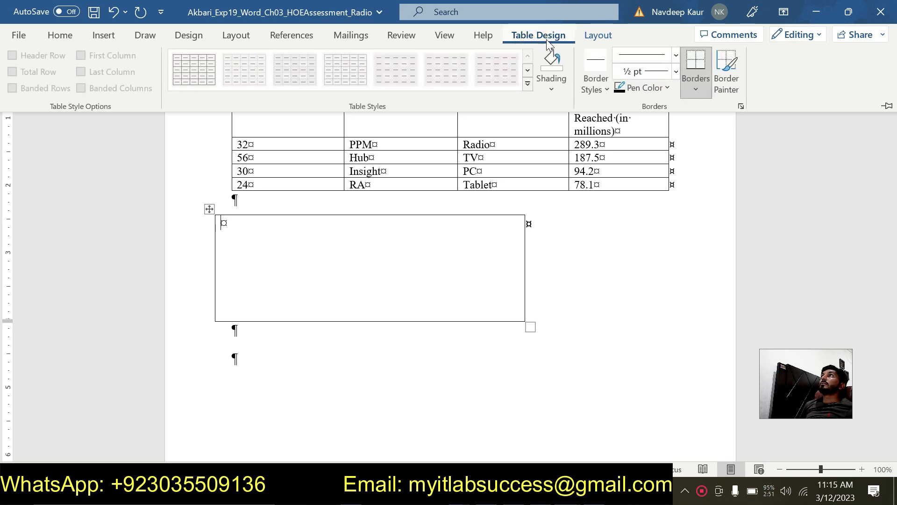
click(597, 37)
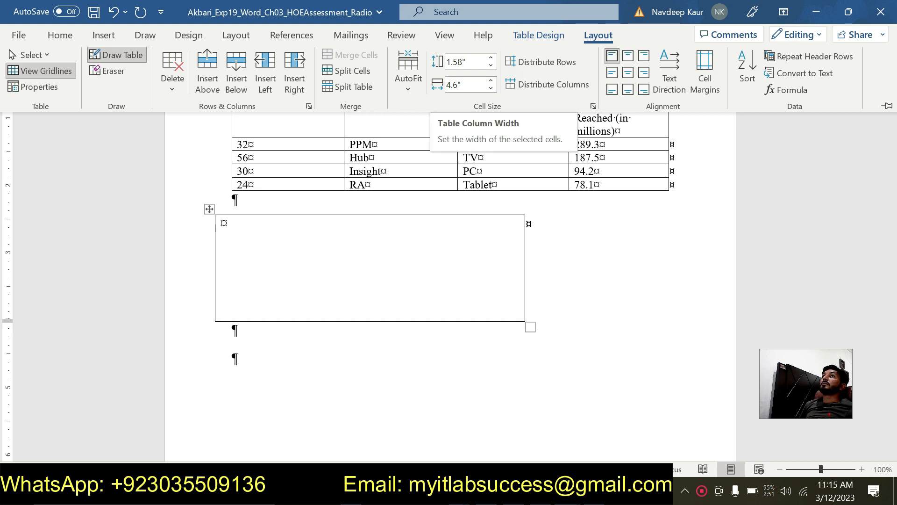
click(465, 84)
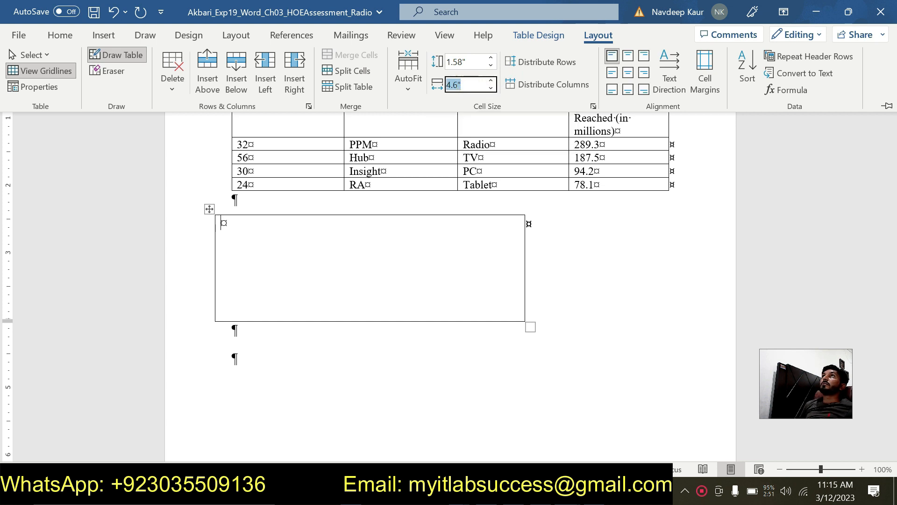
text(6)
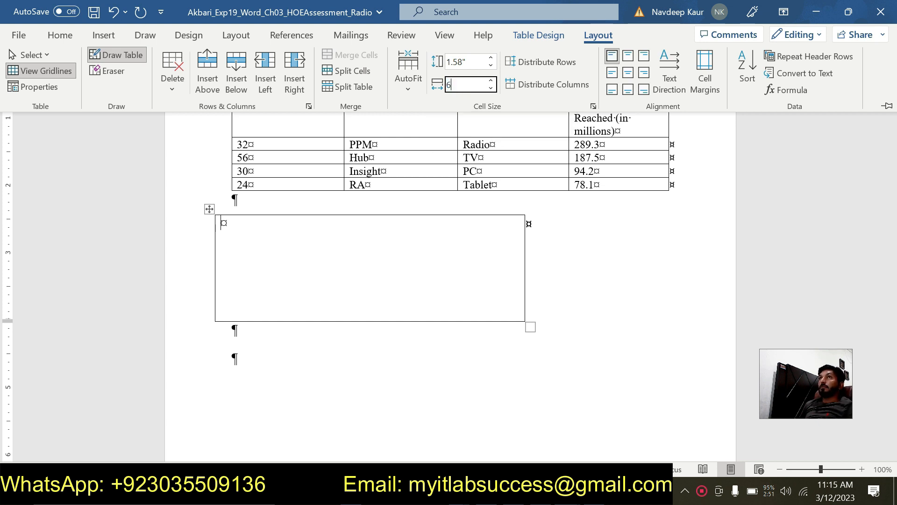
key(Return)
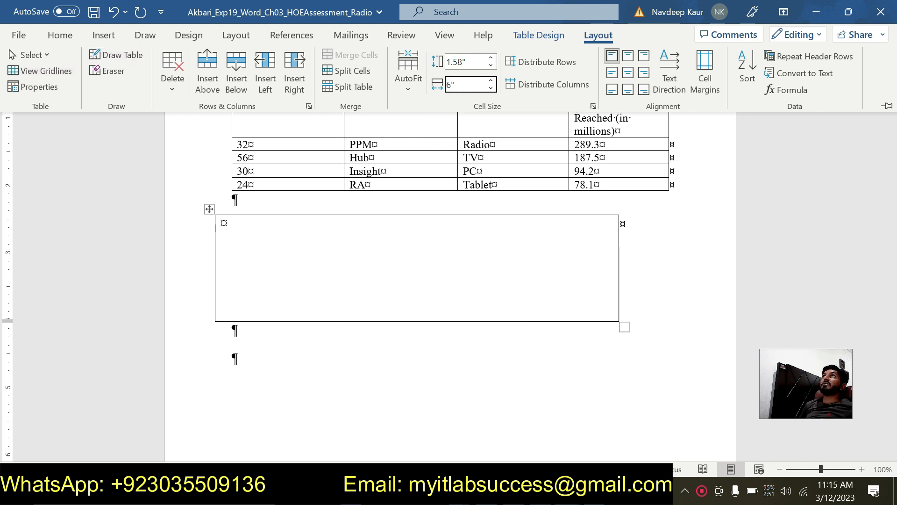
click(472, 63)
text(3)
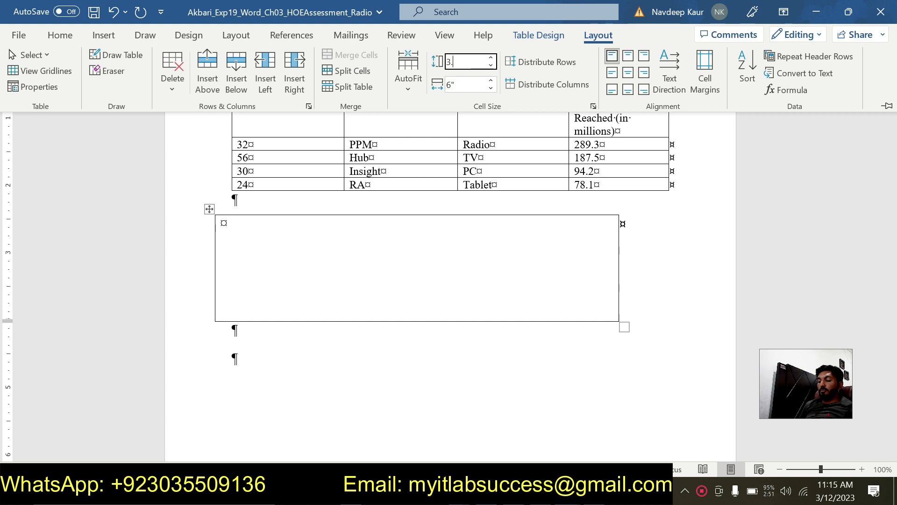
text(.5)
key(Return)
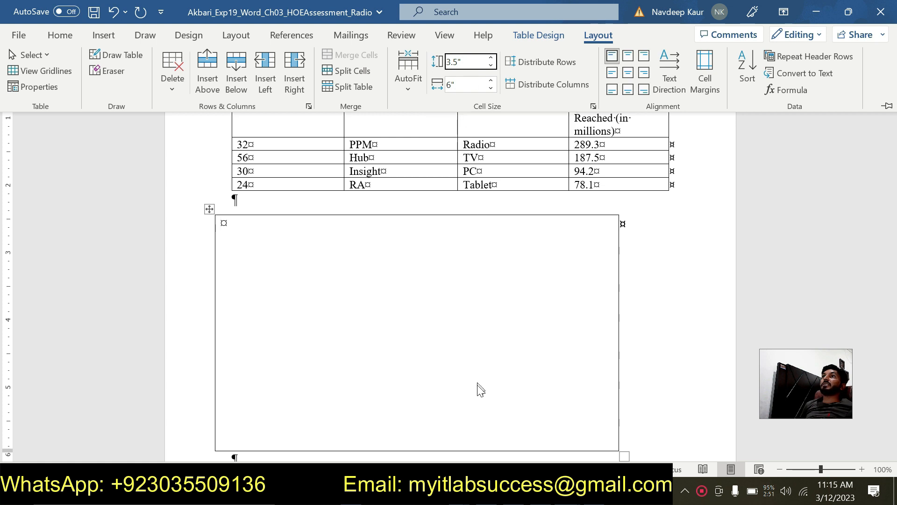
Step: Draw a vertical gridline at about 3 inches and five horizontal gridlines, dividing the new table into two columns and six rows
click(137, 57)
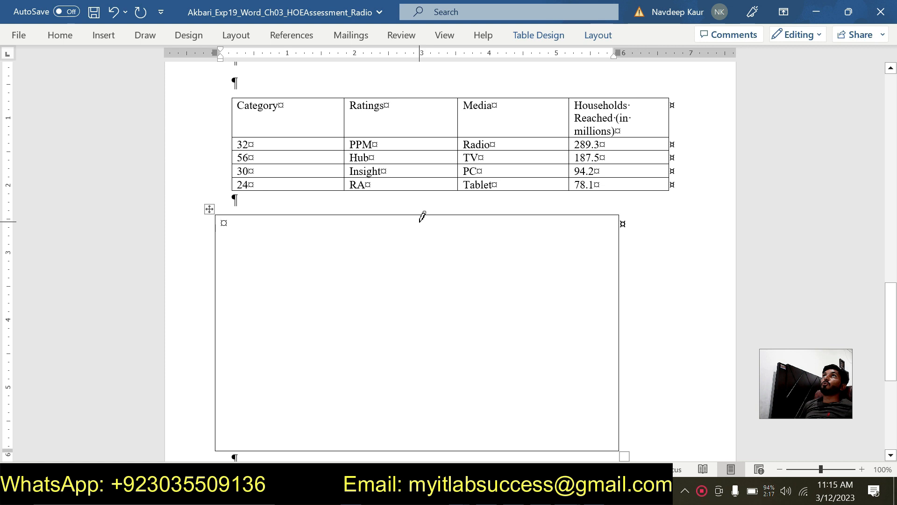
mouse_move(419, 214)
mouse_down()
mouse_move(396, 388)
mouse_move(417, 445)
mouse_up()
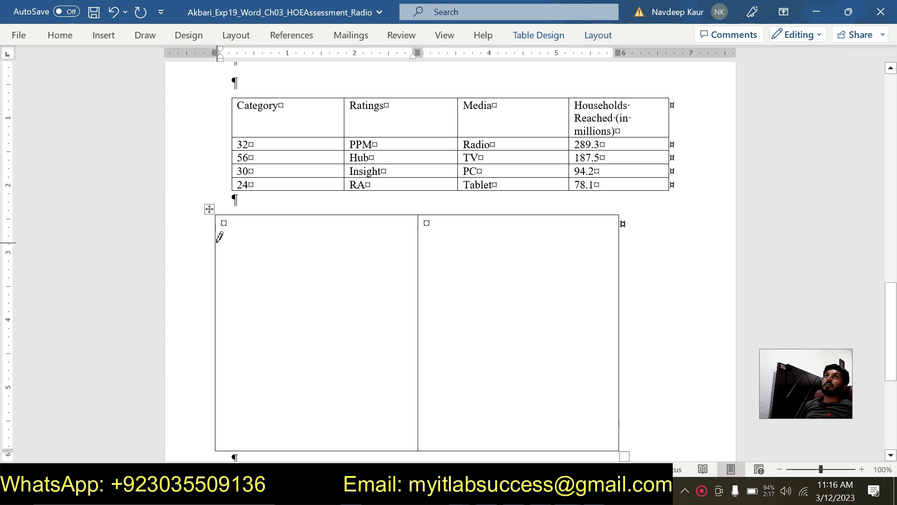
drag(216, 241, 489, 242)
drag(215, 273, 441, 273)
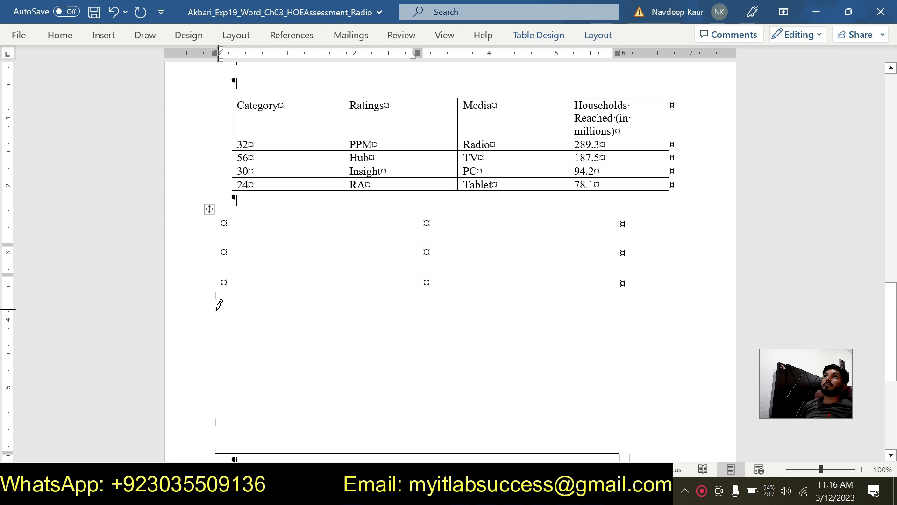
drag(216, 312, 450, 311)
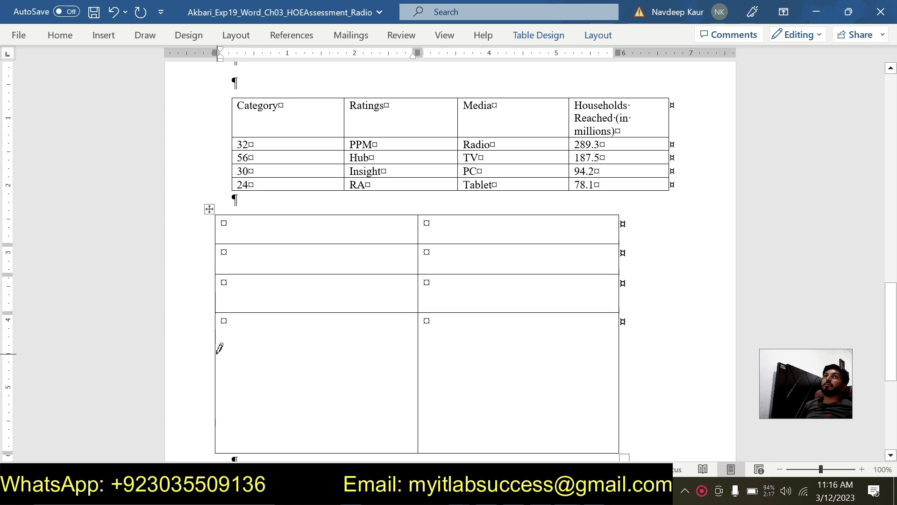
mouse_move(216, 353)
mouse_down()
mouse_move(427, 365)
mouse_move(566, 349)
mouse_move(571, 341)
mouse_up()
drag(215, 357, 545, 358)
mouse_move(214, 398)
mouse_down()
mouse_move(502, 399)
mouse_move(579, 416)
mouse_up()
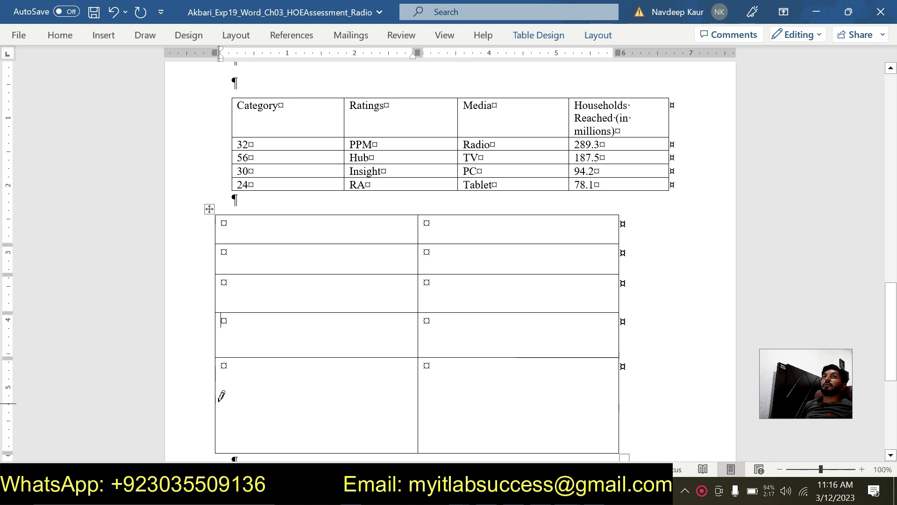
mouse_move(217, 394)
mouse_down()
mouse_move(641, 400)
mouse_move(615, 380)
mouse_move(610, 406)
mouse_up()
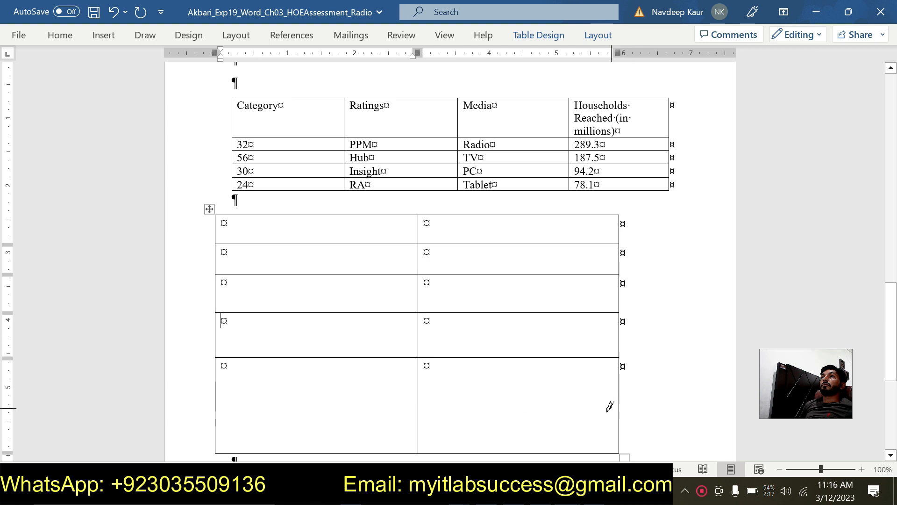
mouse_move(215, 396)
mouse_down()
mouse_move(607, 399)
mouse_move(615, 388)
mouse_up()
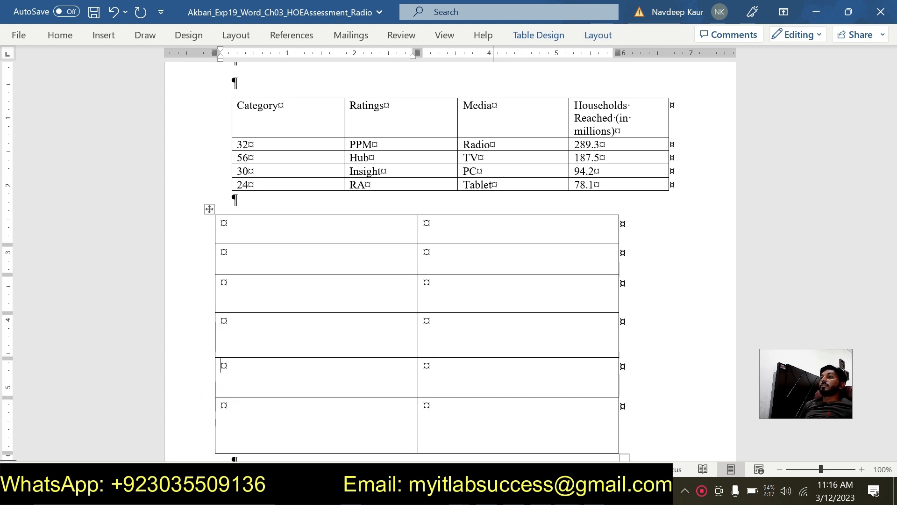
Step: Switch to the Radio instructions document and remove the green highlight from the step 3 instructions
click(568, 491)
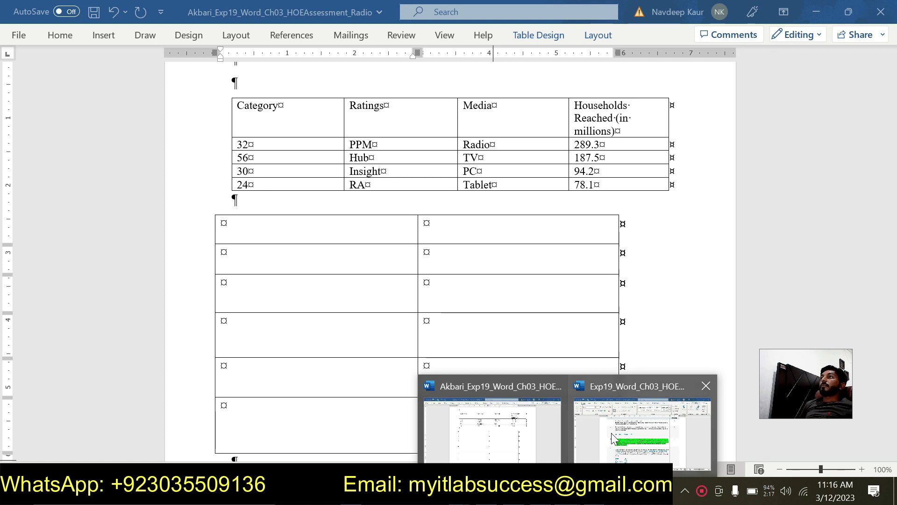
mouse_move(611, 432)
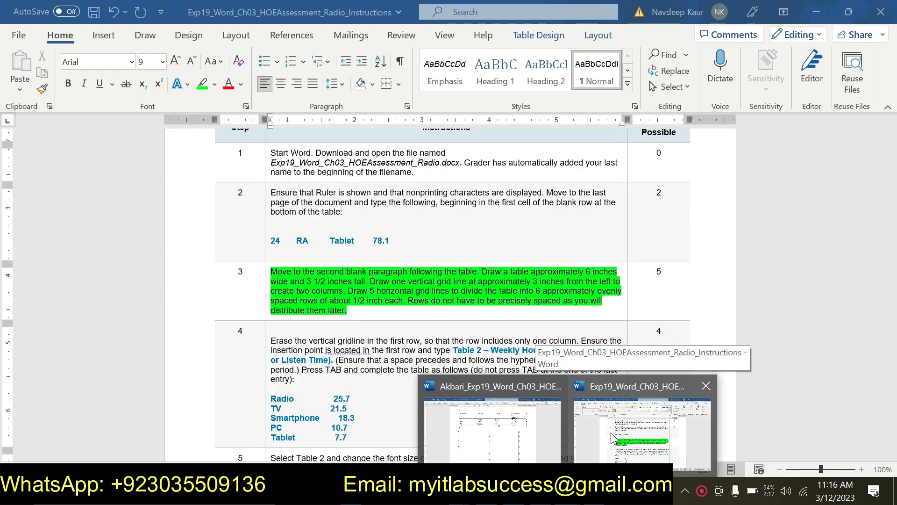
click(610, 433)
drag(348, 311, 270, 272)
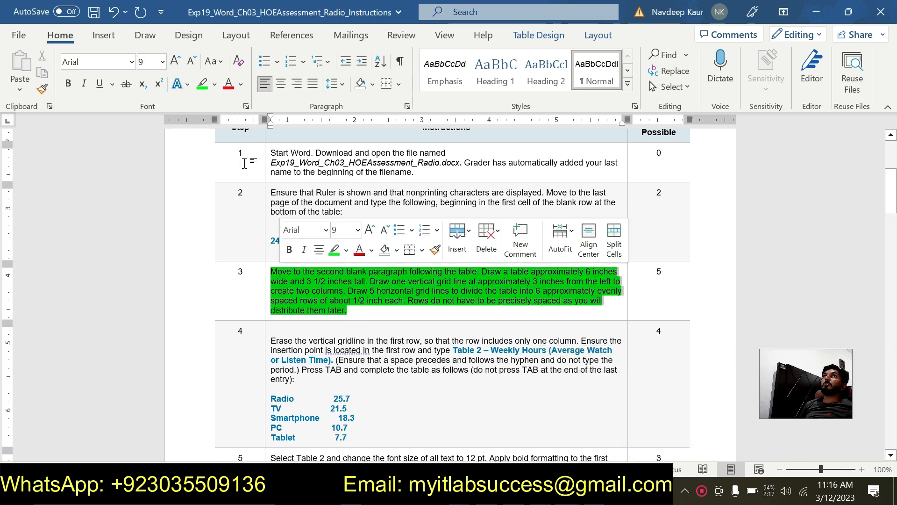
click(202, 87)
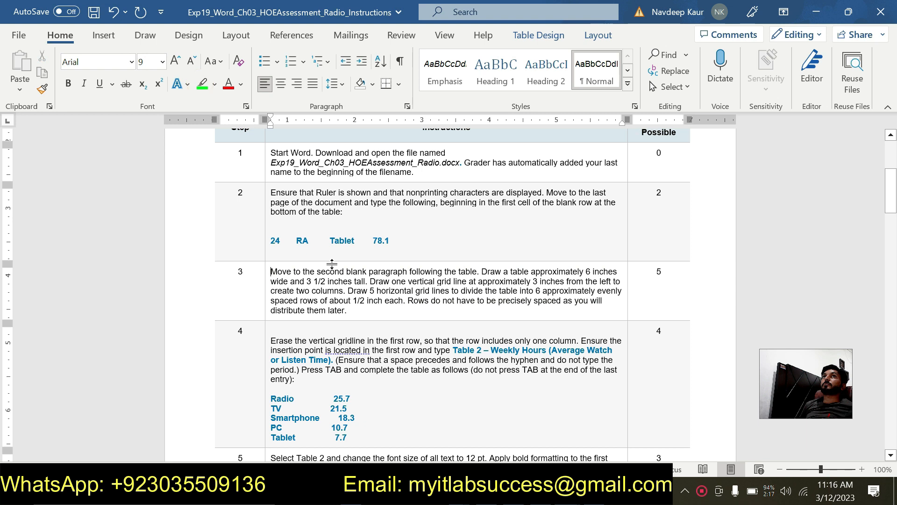
Step: Highlight all of the step 4 instructions in green, from the gridline instruction through the Tablet 7.7 entry
scroll(332, 264, down, 2)
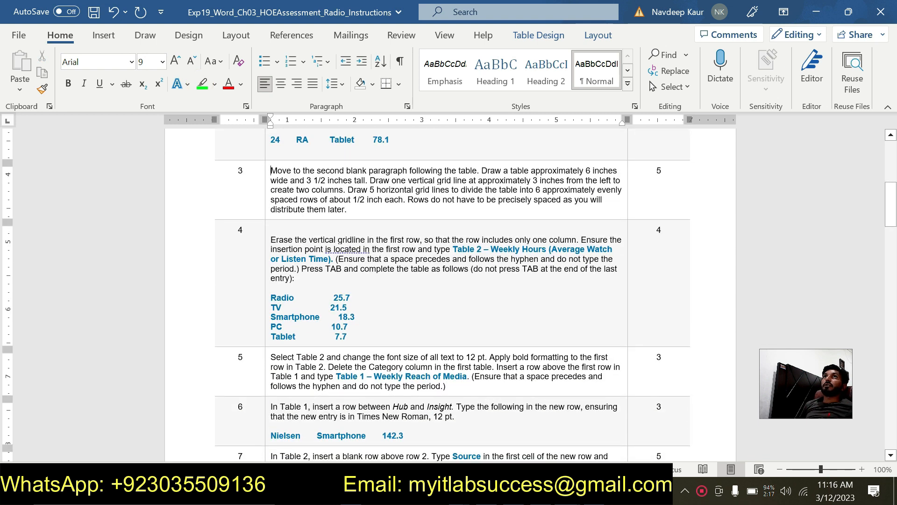
click(267, 239)
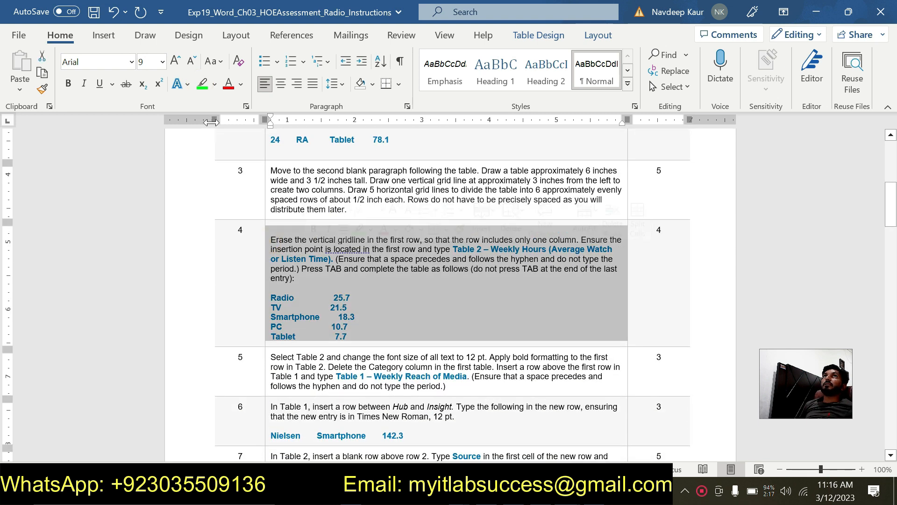
click(388, 268)
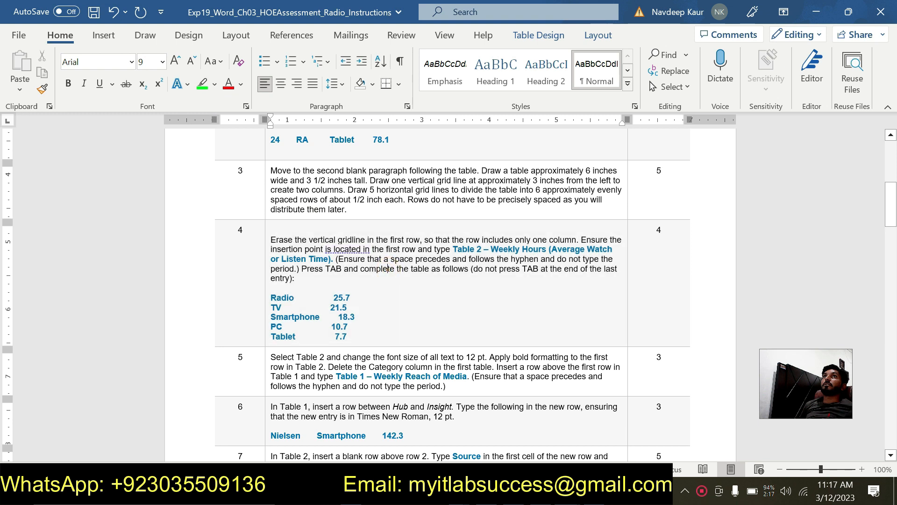
drag(271, 240, 347, 336)
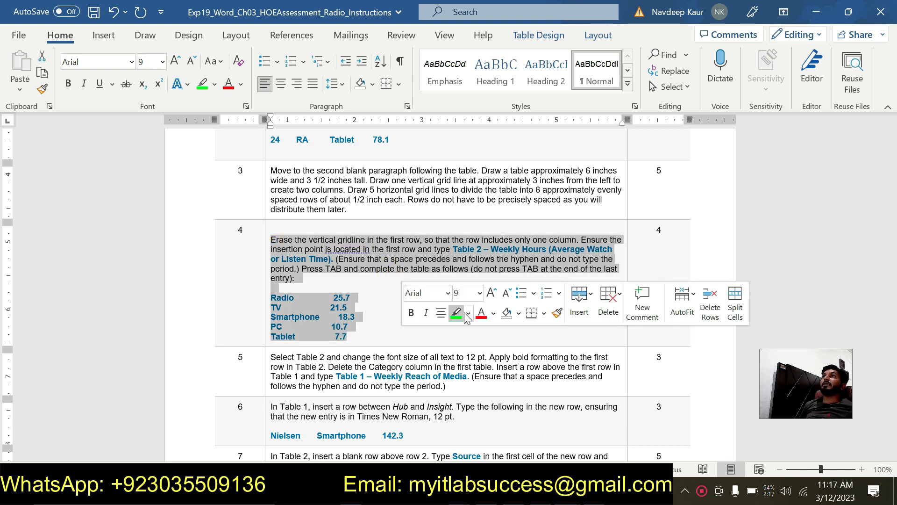
click(457, 313)
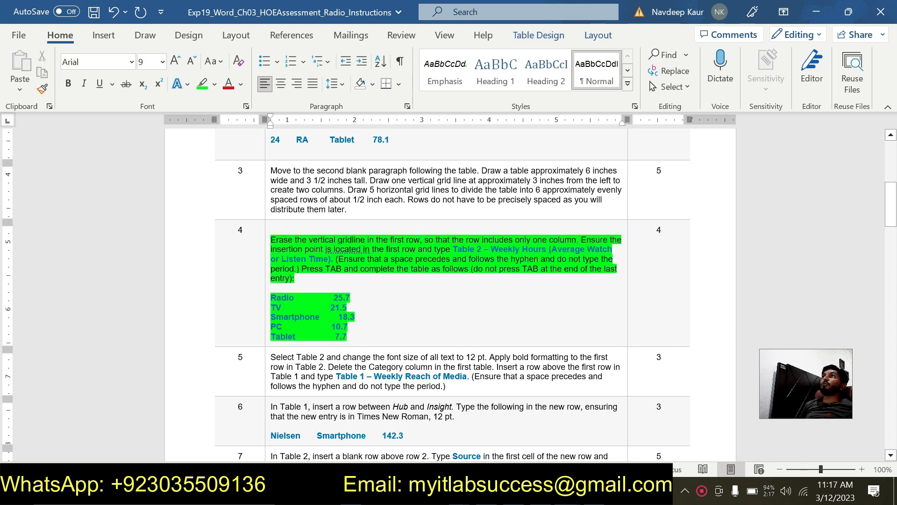
Step: Switch to the Radio assessment document and erase the vertical gridline in the second table's first row
click(568, 490)
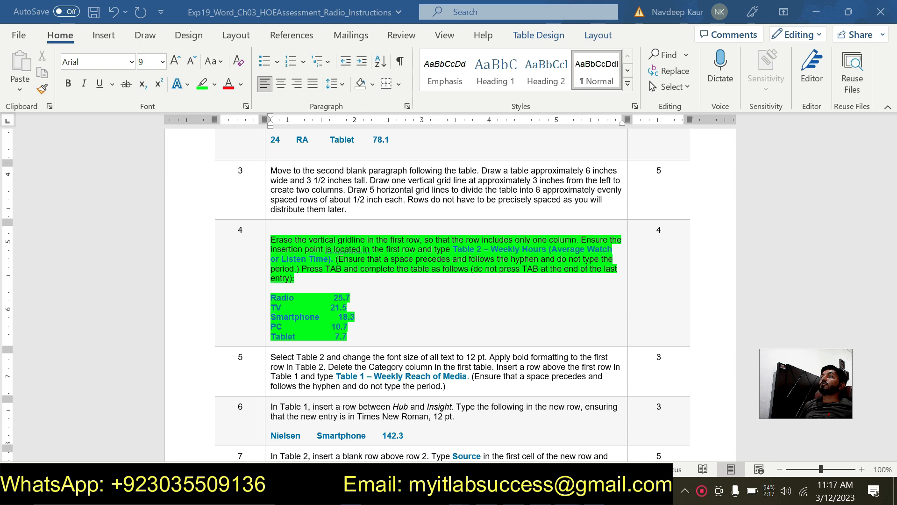
click(511, 431)
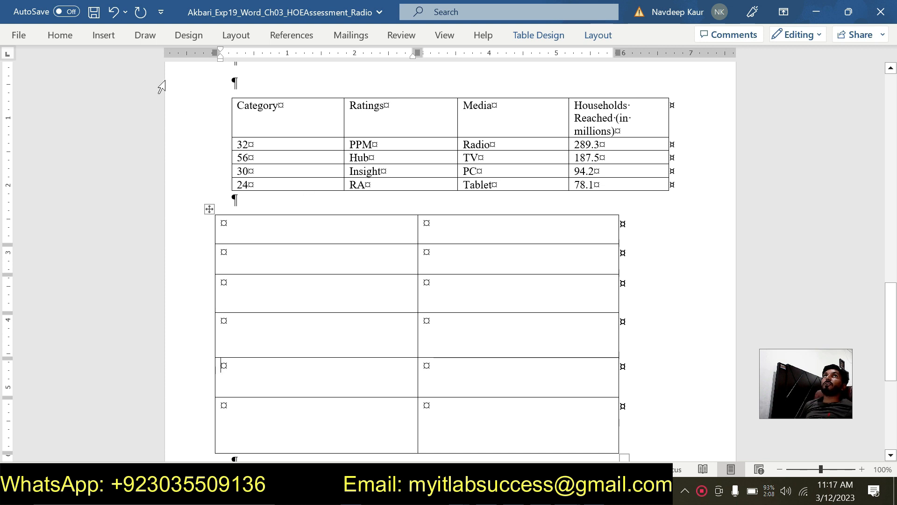
click(590, 40)
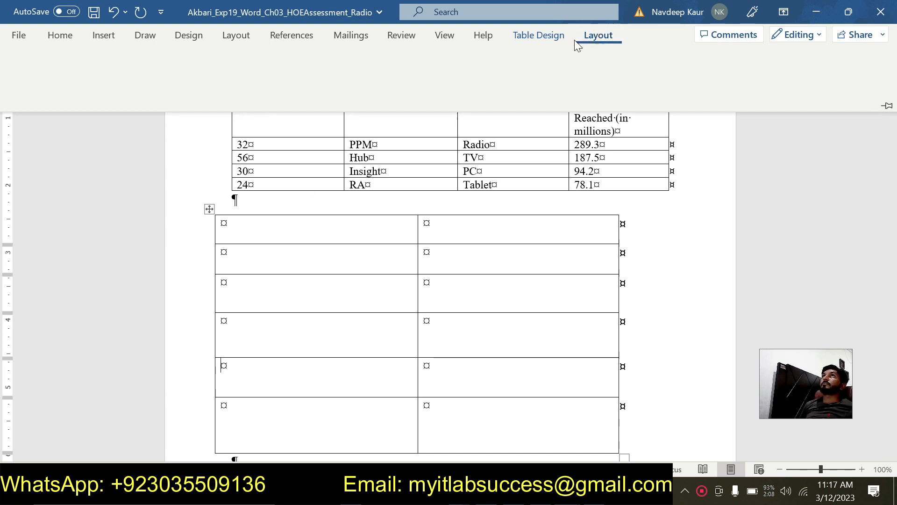
click(114, 71)
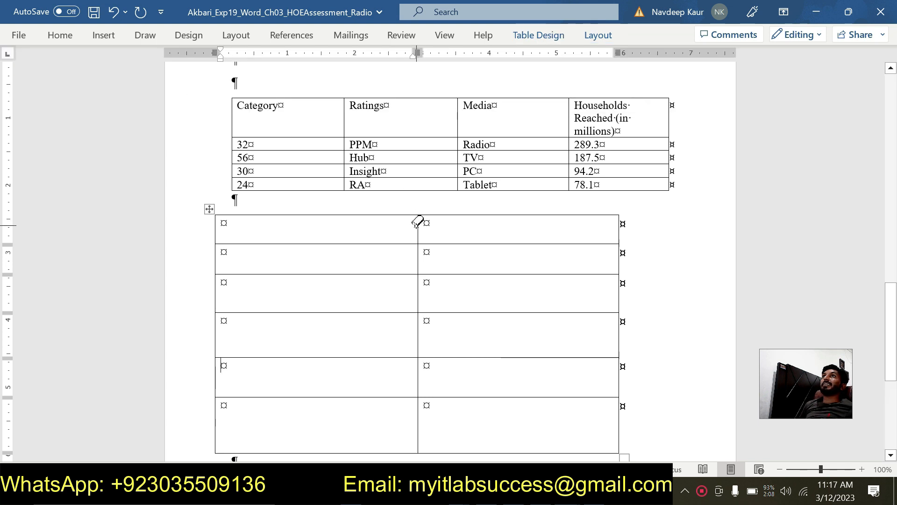
click(417, 223)
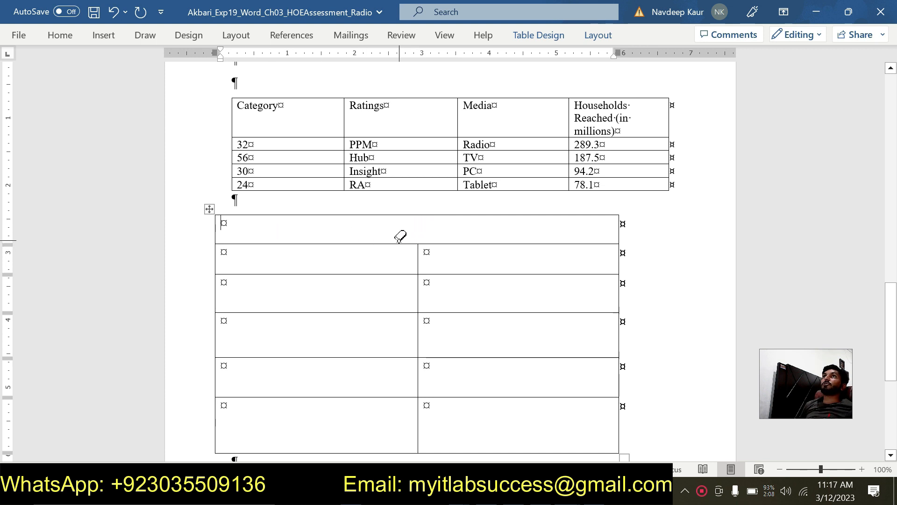
key(Escape)
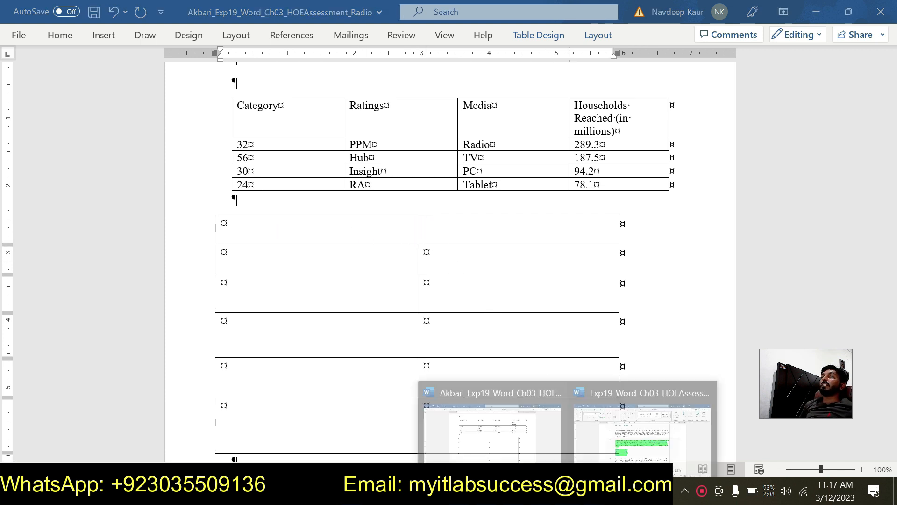
Step: Copy the title "Table 2 – Weekly Hours (Average Watch or Listen Time)" from step 4 of the instructions document
click(643, 421)
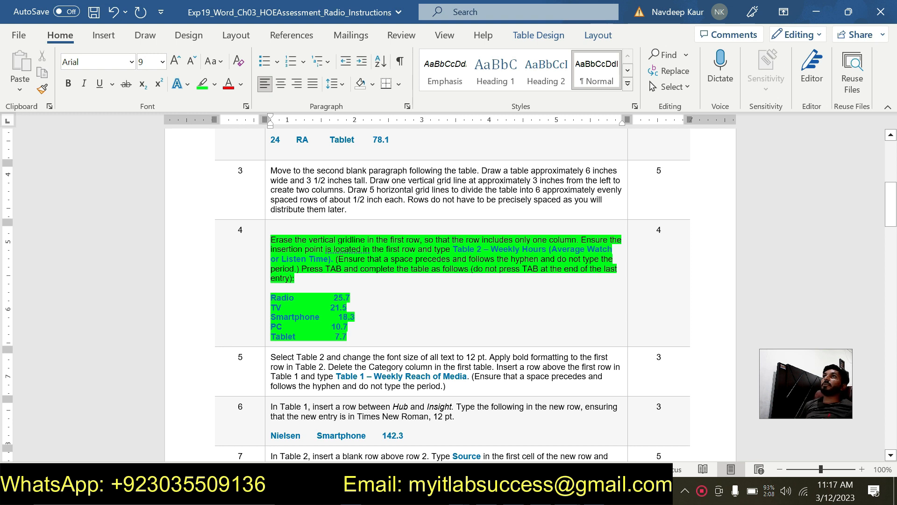
drag(453, 249, 328, 259)
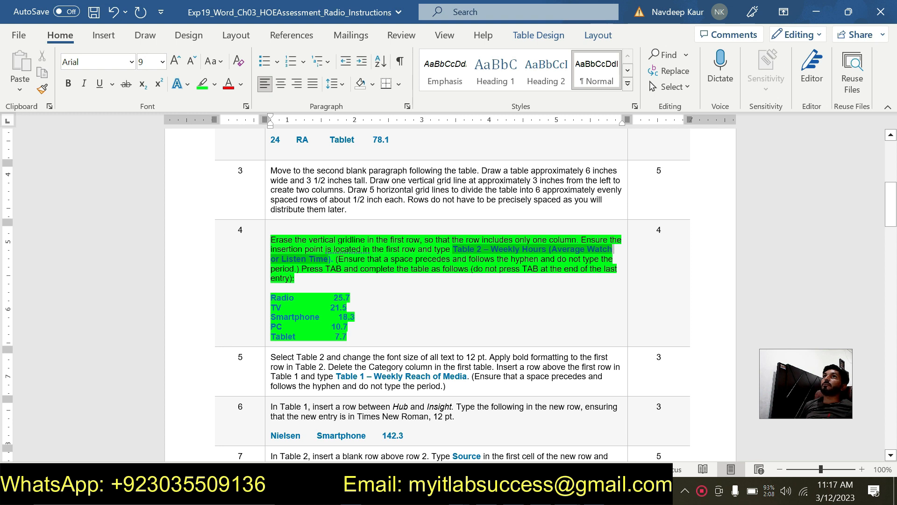
click(456, 286)
drag(450, 247, 334, 259)
key(ctrl+c)
click(455, 252)
click(455, 246)
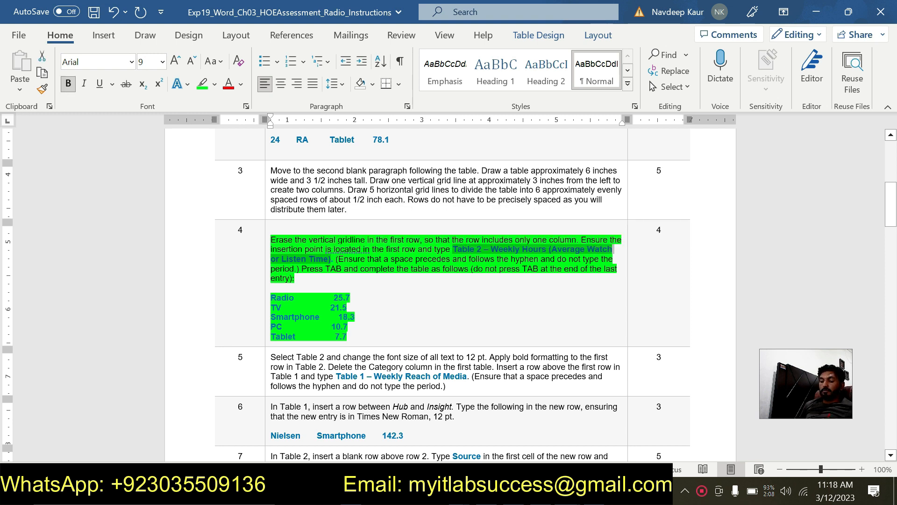
Step: Paste the copied title into the second table's first row in the assessment document, keeping only the text
click(521, 461)
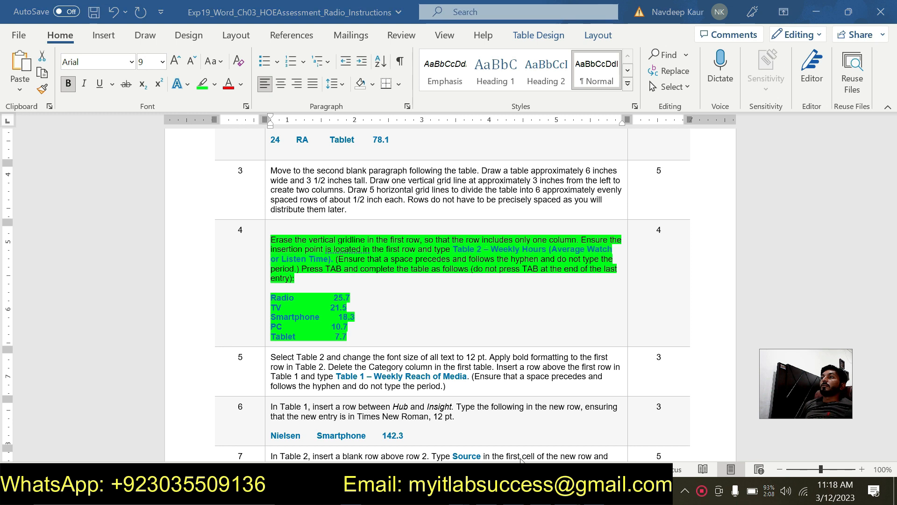
mouse_move(521, 461)
click(505, 444)
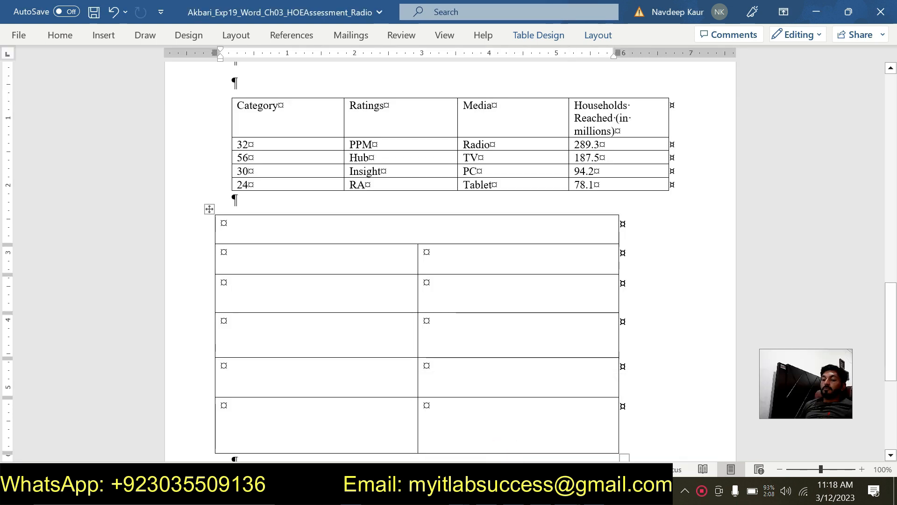
key(ctrl+v)
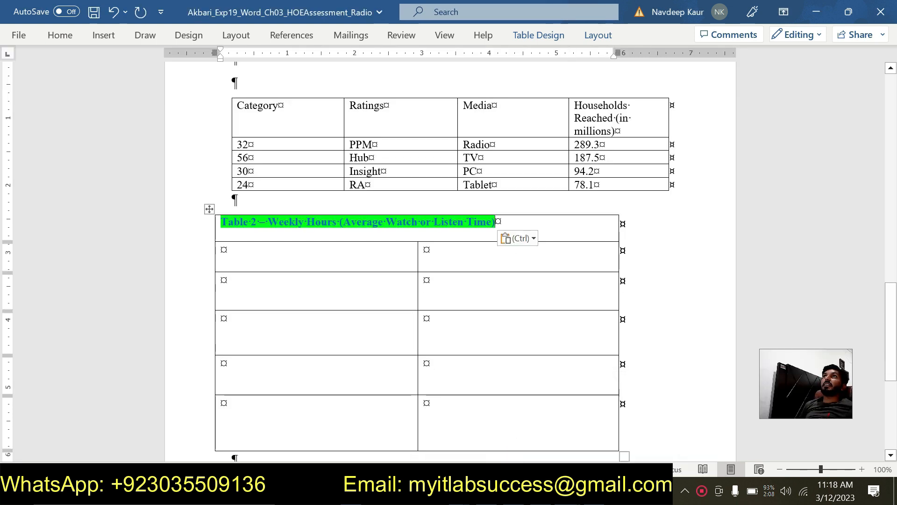
click(530, 240)
click(592, 278)
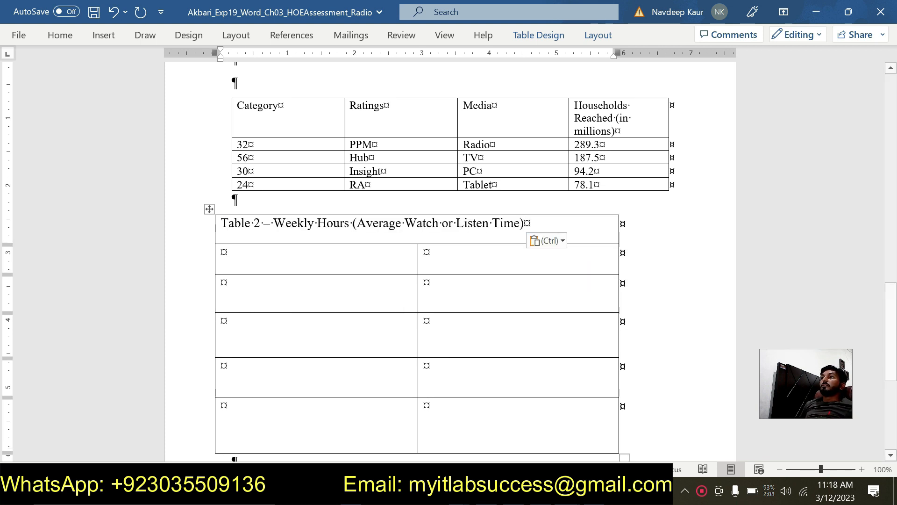
Step: Check the step 4 entries in the instructions, and enter Radio in the first cell of Table 2's second row
click(567, 491)
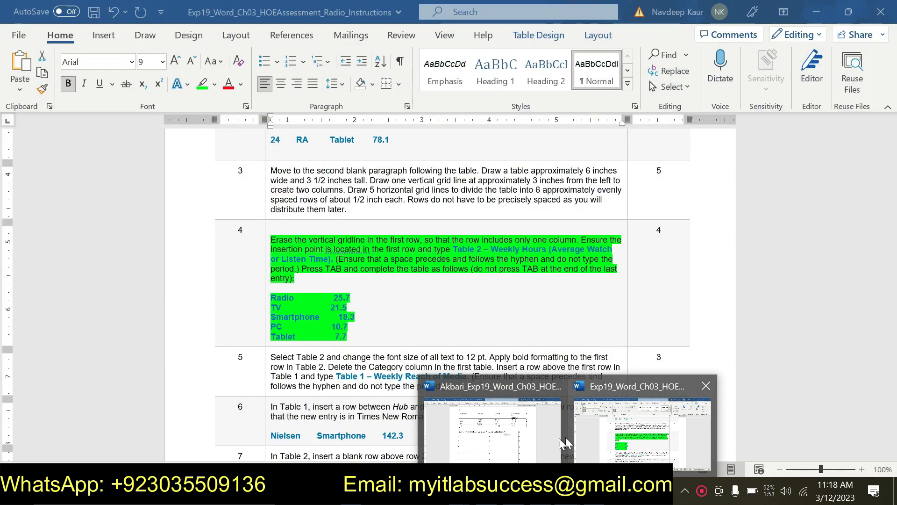
click(605, 437)
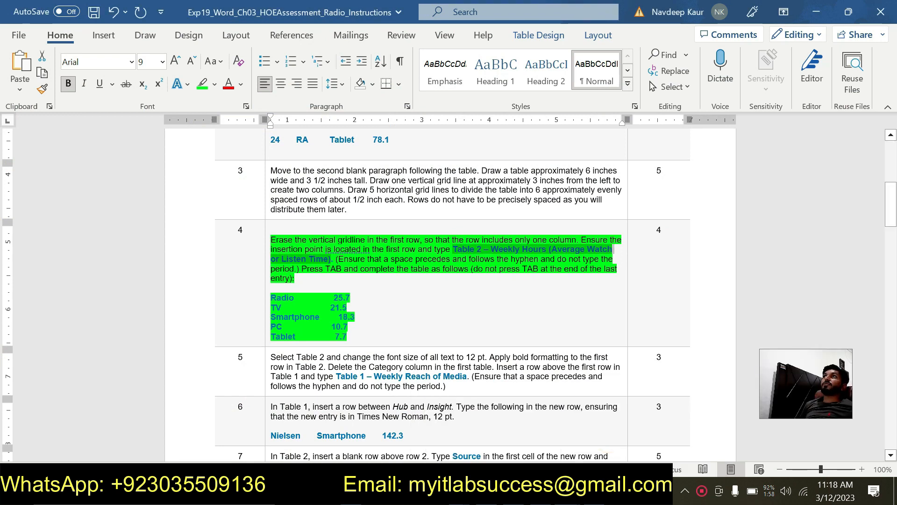
scroll(450, 290, down, 1)
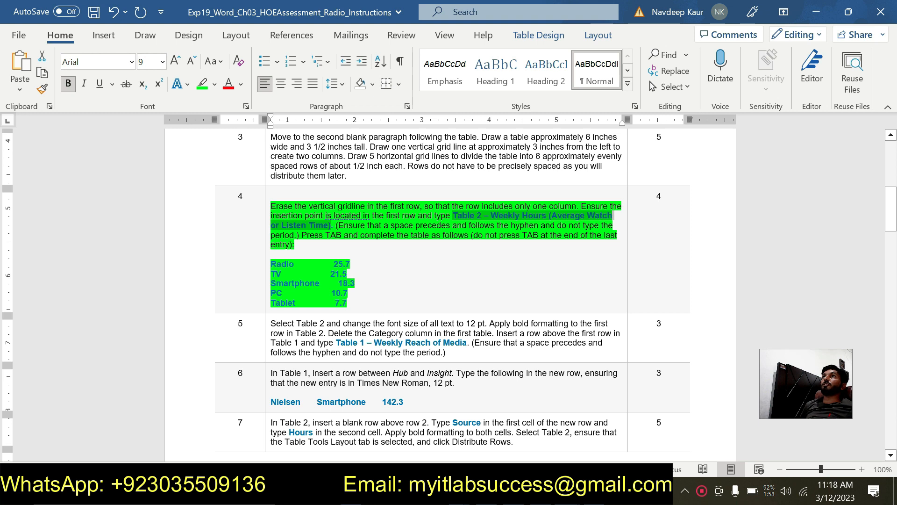
mouse_move(568, 493)
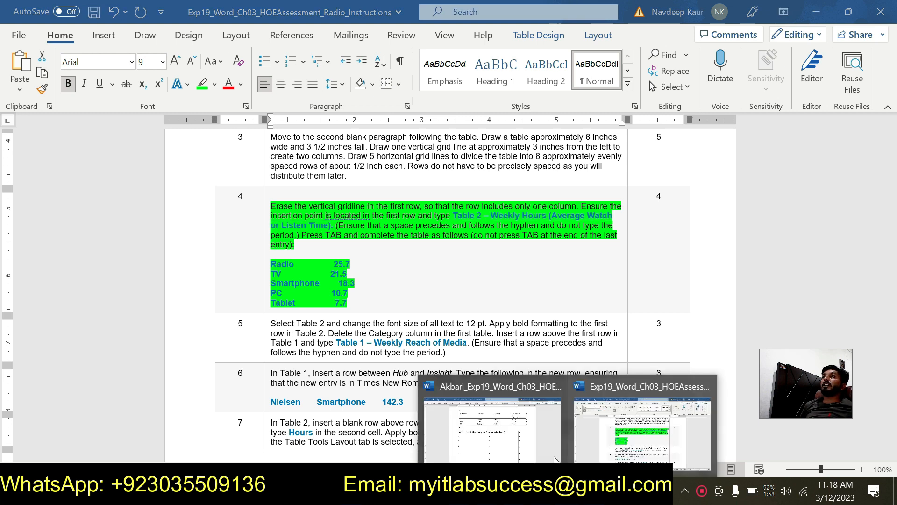
click(524, 427)
key(Tab)
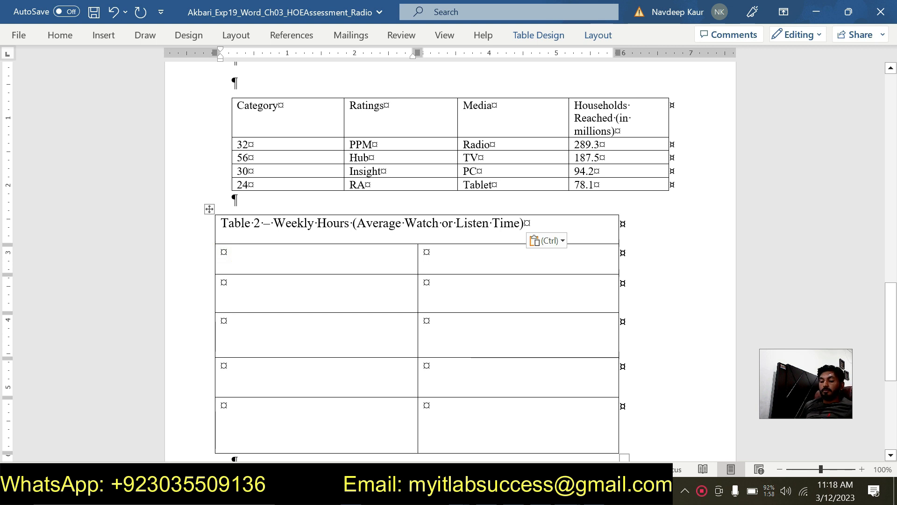
text(Radio)
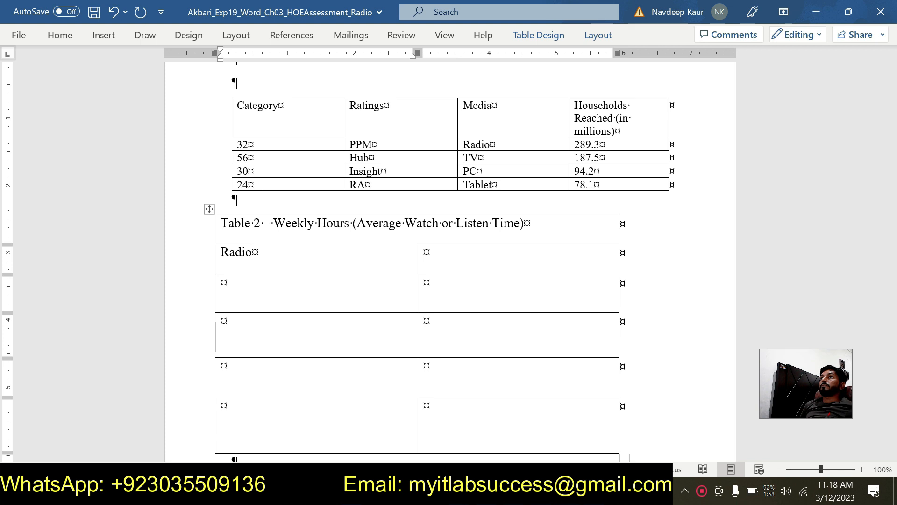
Step: Check the Radio hours in the instructions and enter 25.7 in the cell beside Radio in Table 2
click(567, 495)
click(608, 448)
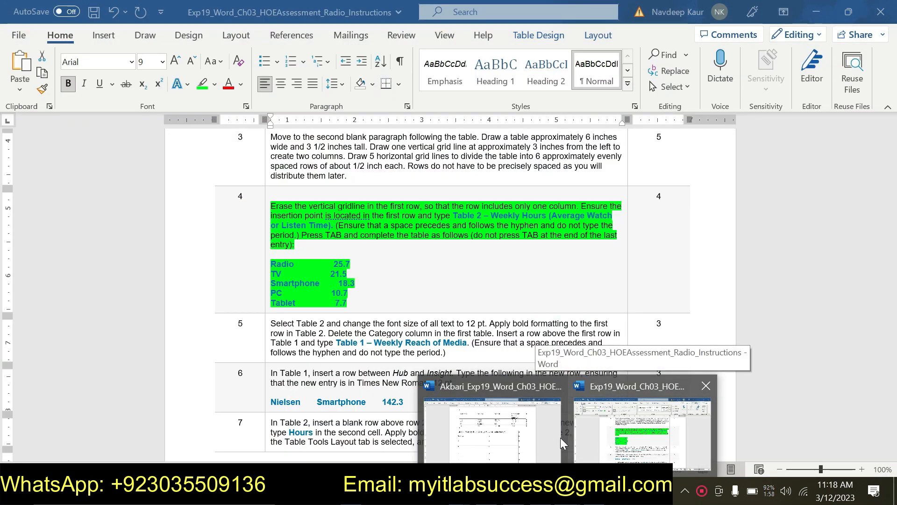
click(533, 437)
key(Tab)
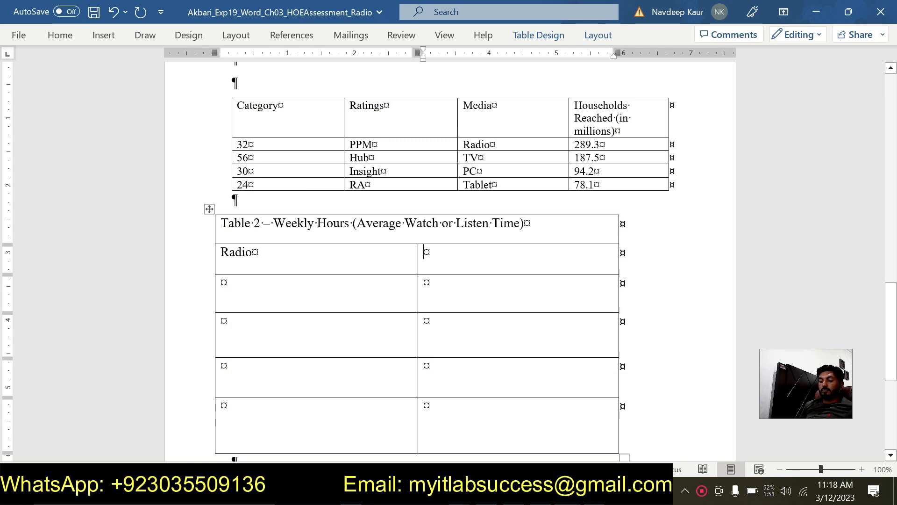
text(25.7)
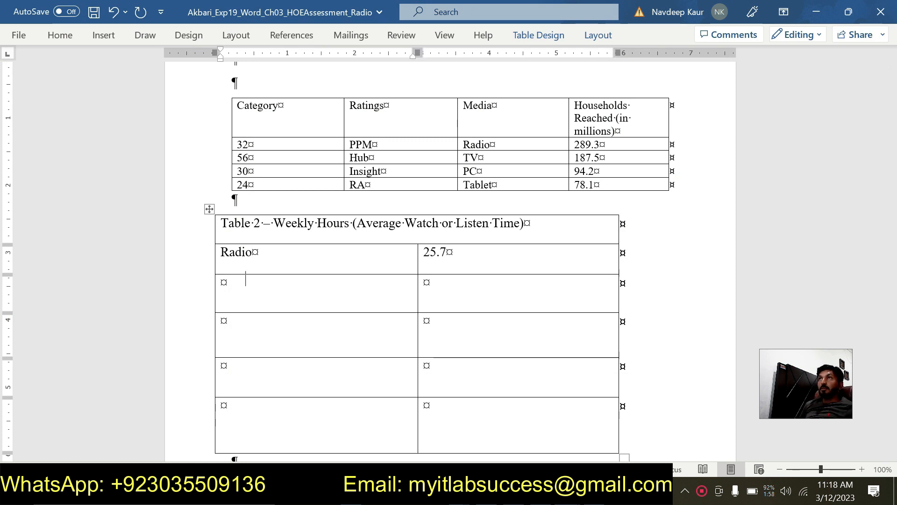
Step: Fill Table 2's third row with TV and 21.5, as listed in the instructions
mouse_move(568, 494)
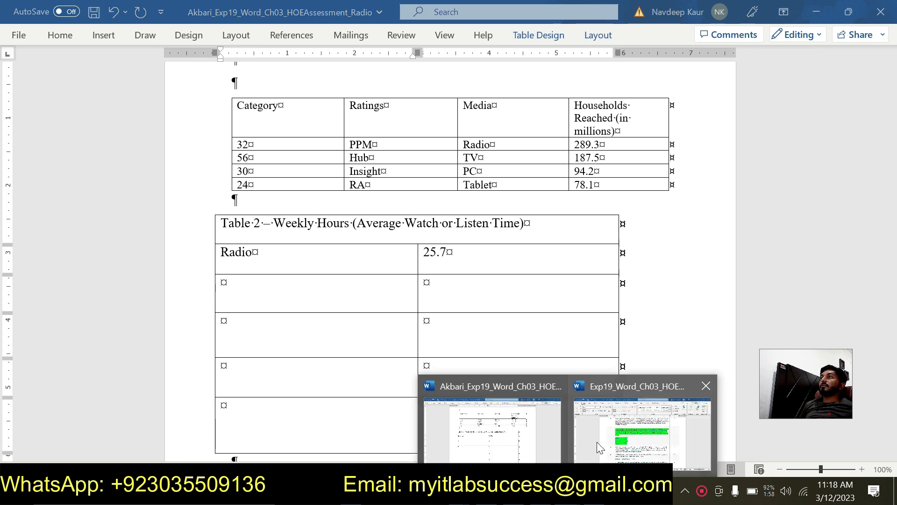
mouse_move(597, 442)
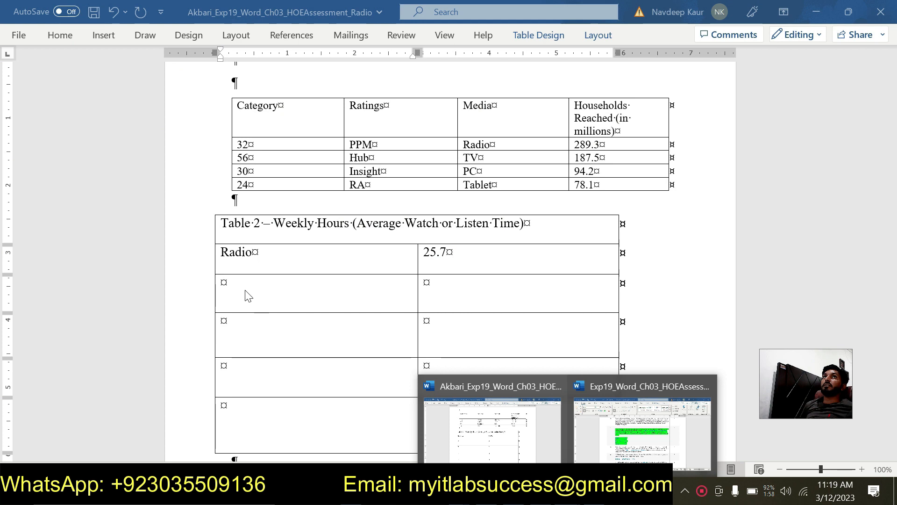
click(232, 292)
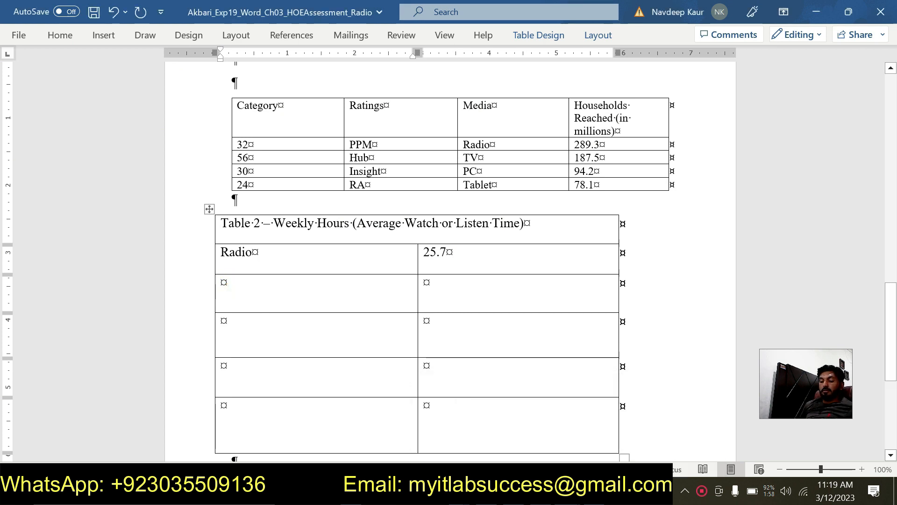
text(TV)
key(Tab)
text(21)
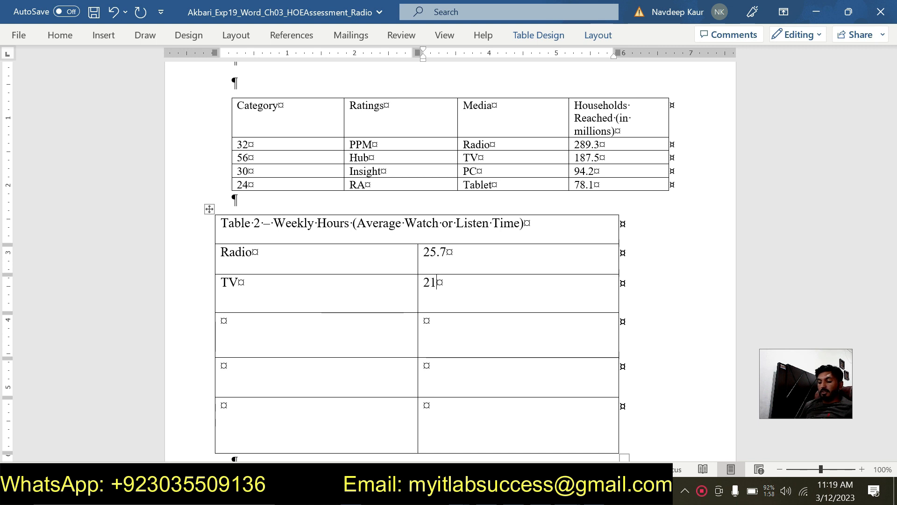
text(.5)
key(Tab)
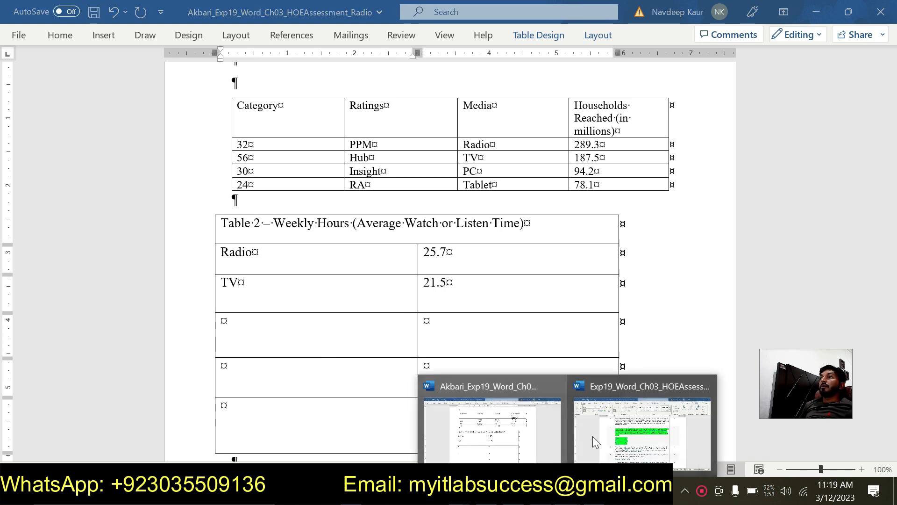
Step: Check the next entry in the instructions and fill Table 2's fourth row with Smartphone and 18.3
click(593, 436)
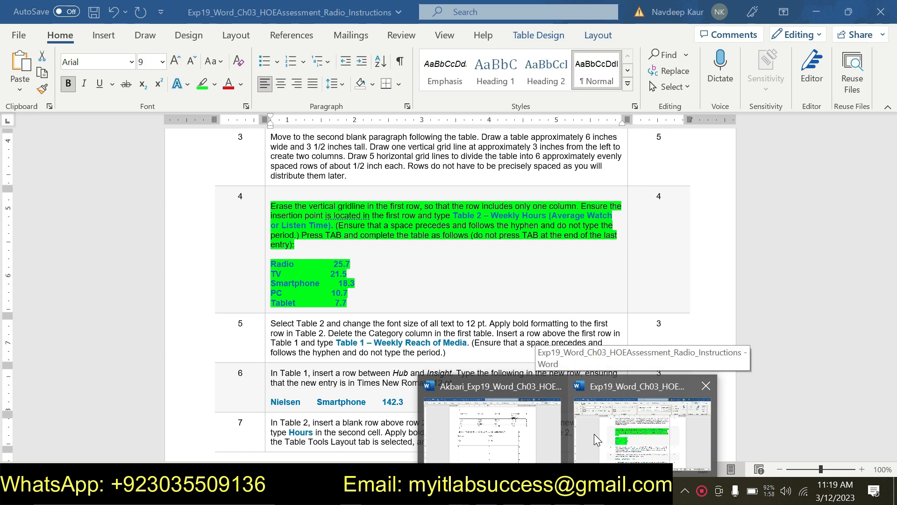
click(492, 430)
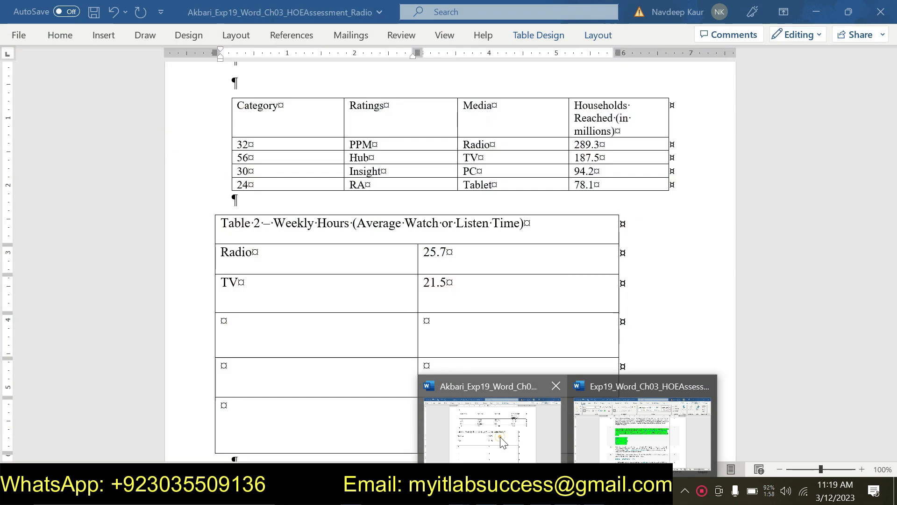
text(S)
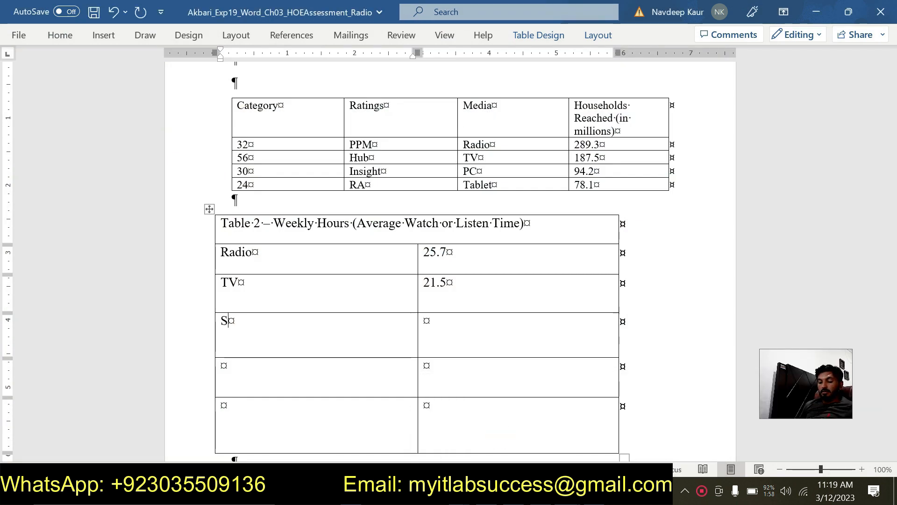
text(mart)
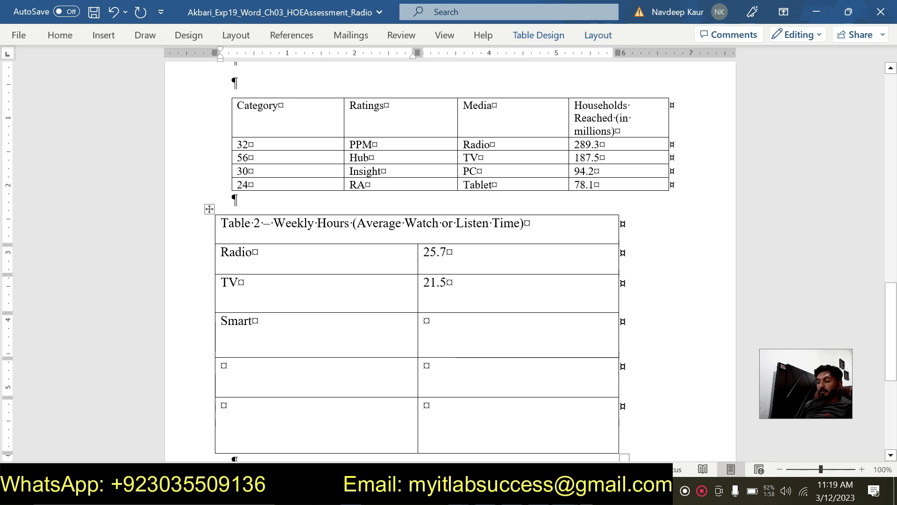
text(phone)
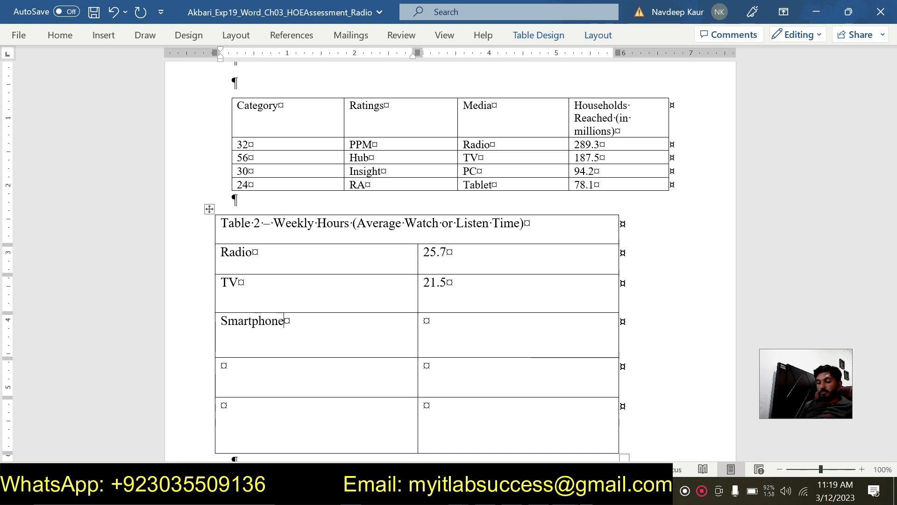
key(Tab)
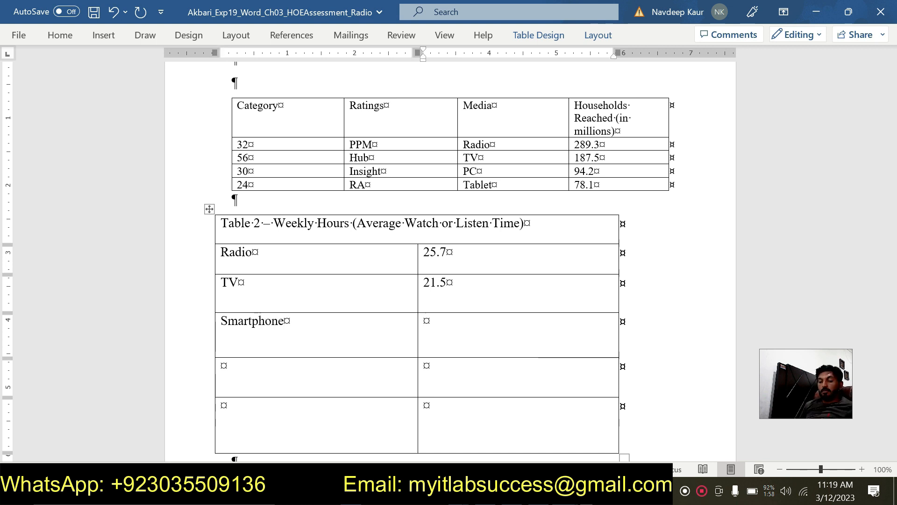
text(18.3)
key(Tab)
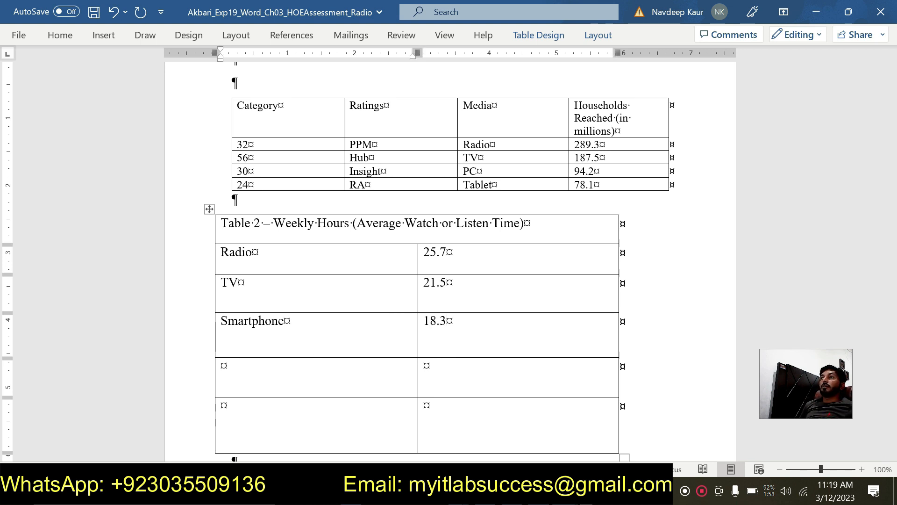
Step: Check the next entry in the instructions and fill Table 2's fifth row with PC and 10.7
click(566, 491)
mouse_move(606, 452)
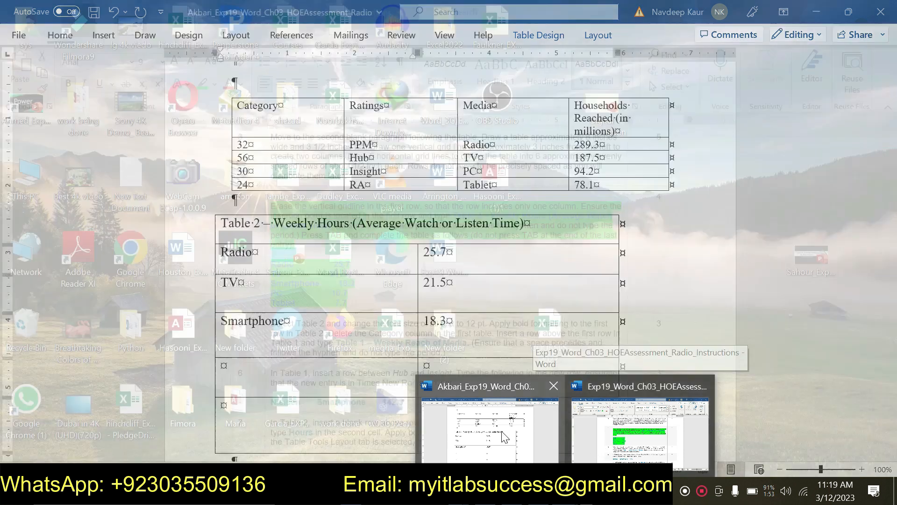
click(500, 431)
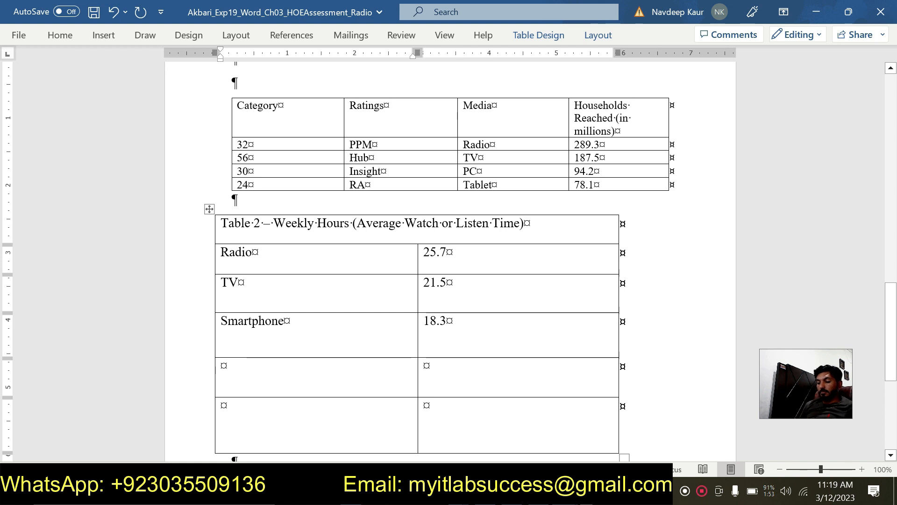
text(PC)
key(Tab)
text(10.7)
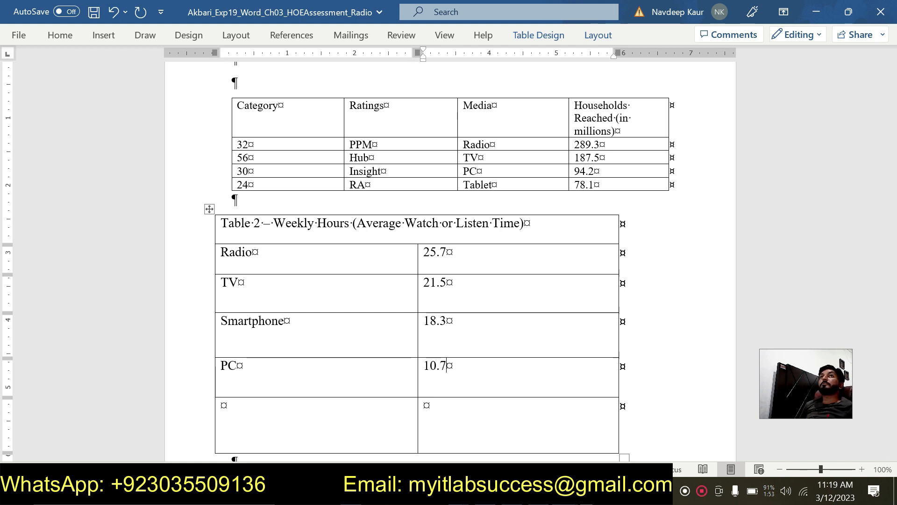
Step: Return to the instructions document to check the last entry listed for Table 2 in step 4
mouse_move(539, 491)
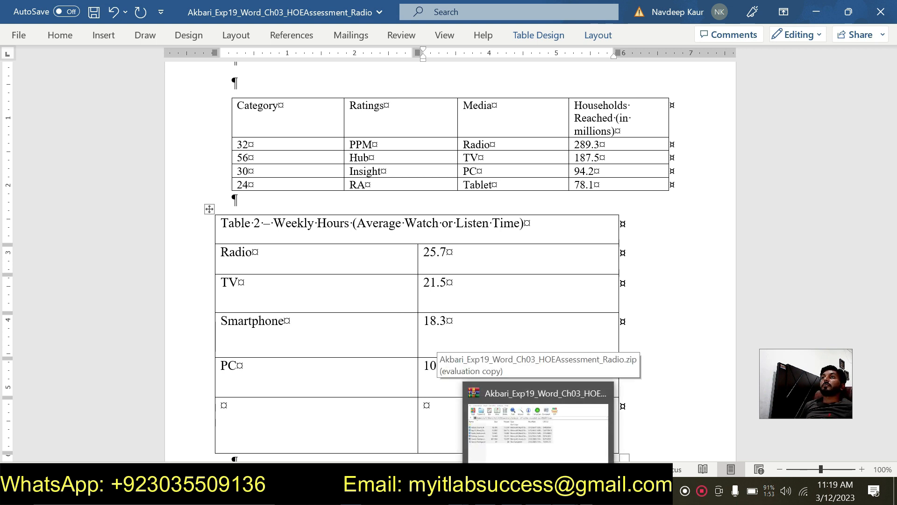
right_click(550, 384)
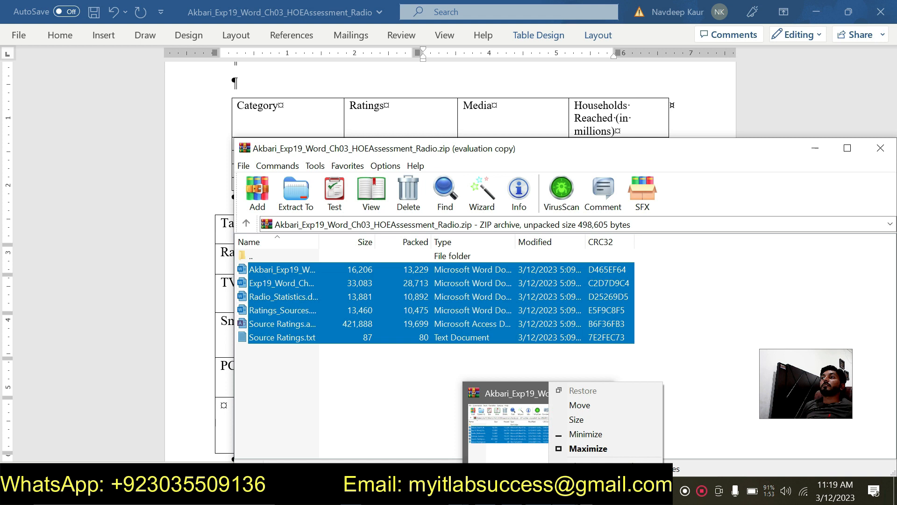
click(616, 430)
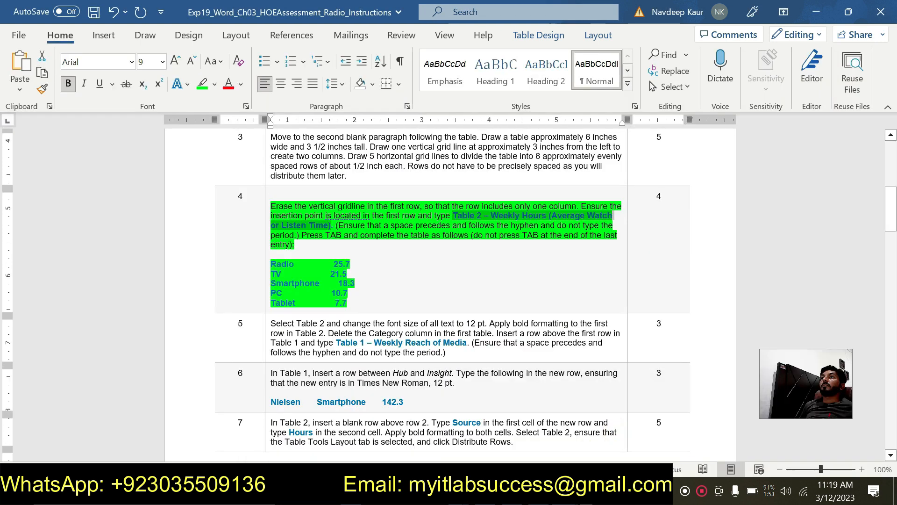